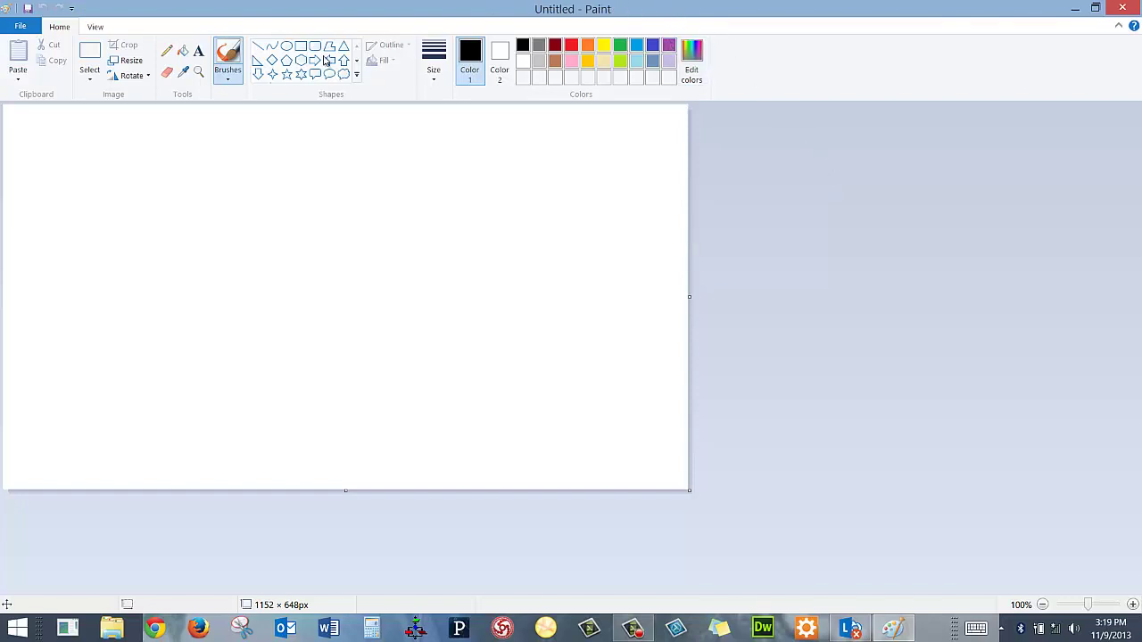
Browse to Pictures\dogs in Paint's Open dialog and open the photo IMG_0137
left_click(32, 28)
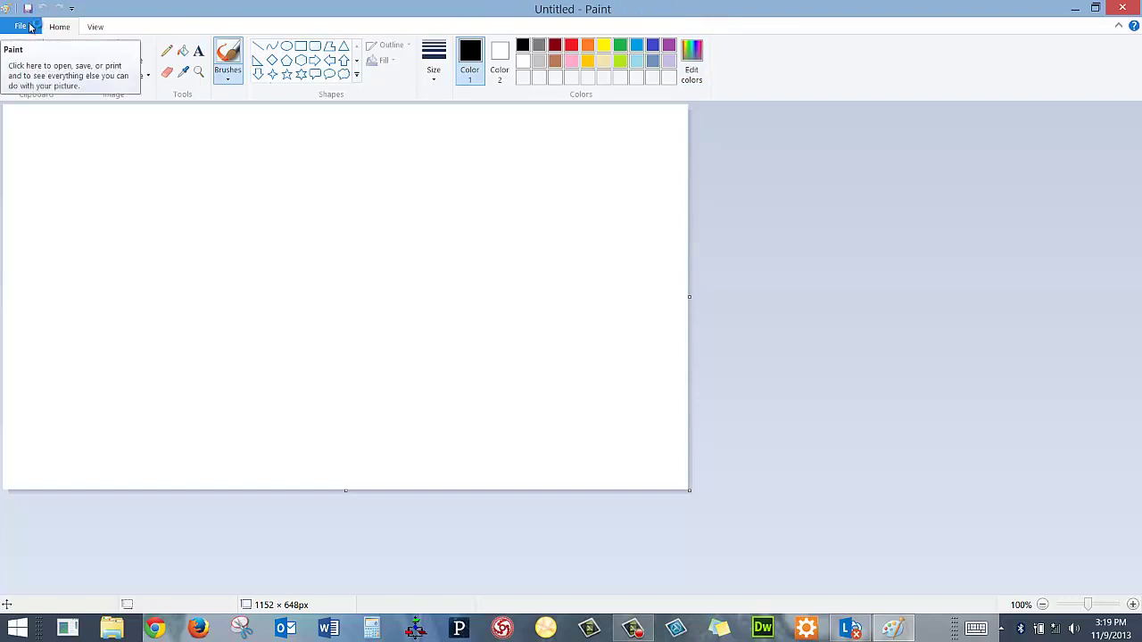
left_click(29, 27)
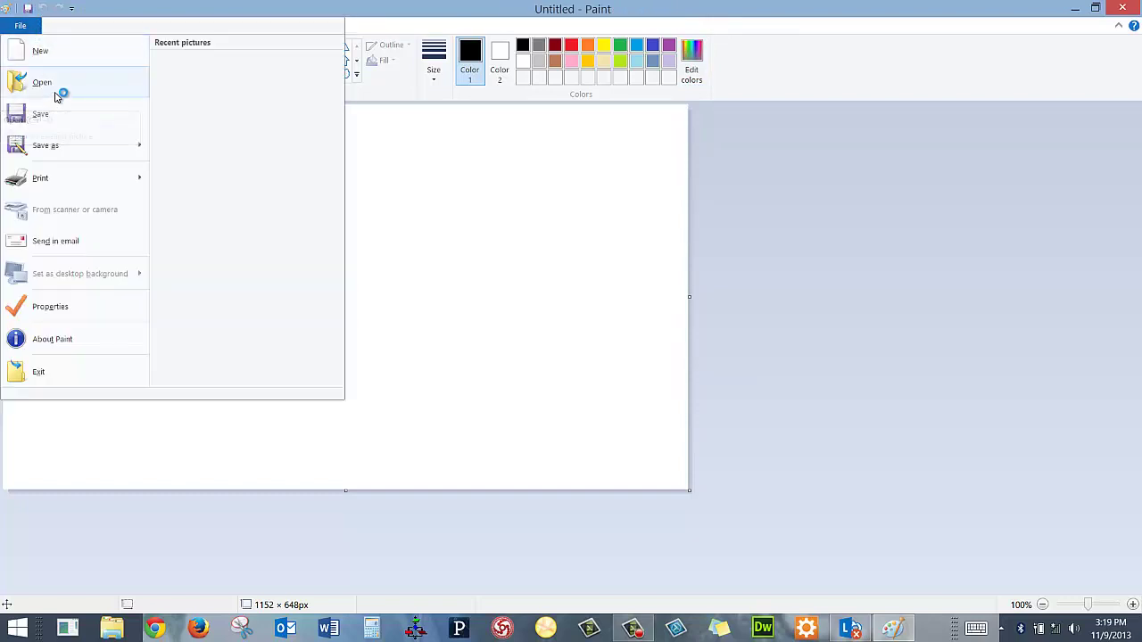
left_click(54, 94)
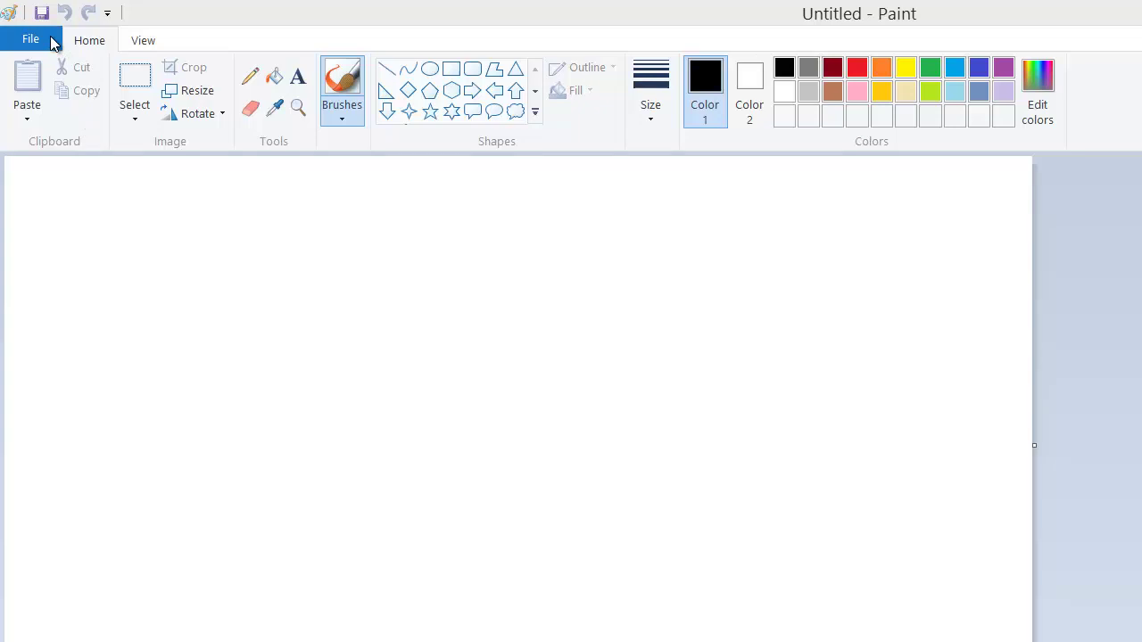
key("ctrl+o")
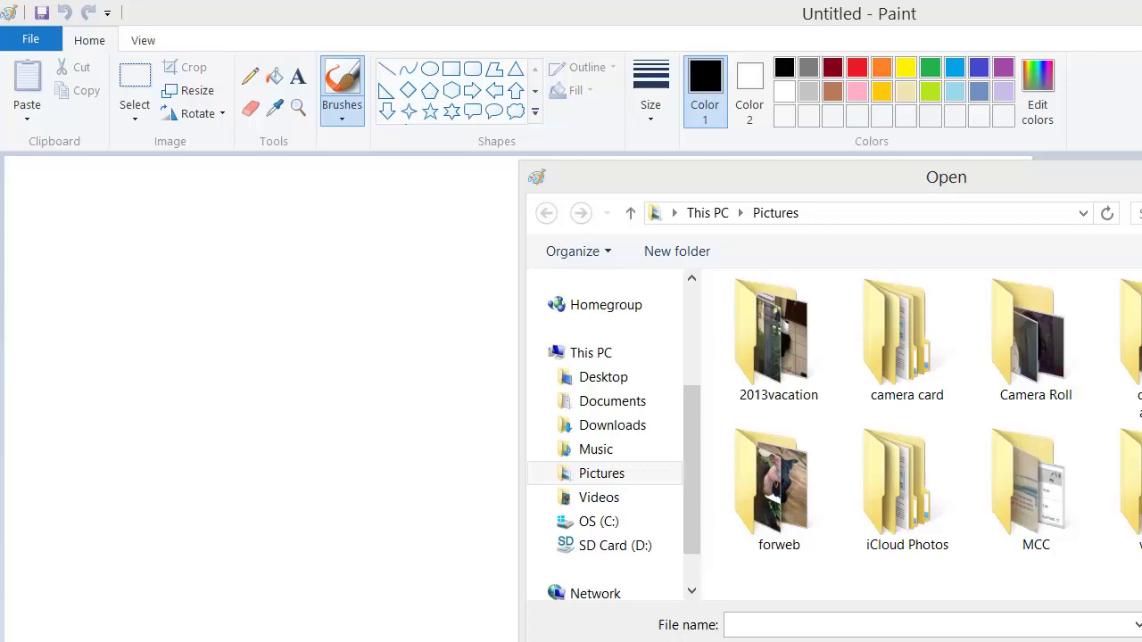
double_click(1129, 339)
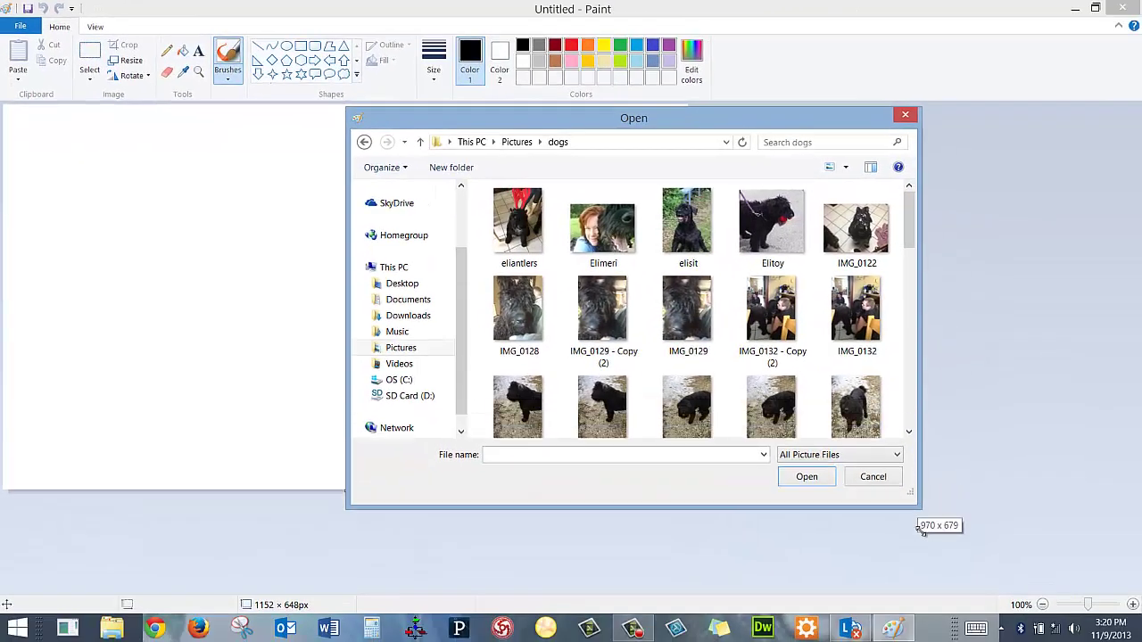
left_click_drag(919, 509, 943, 605)
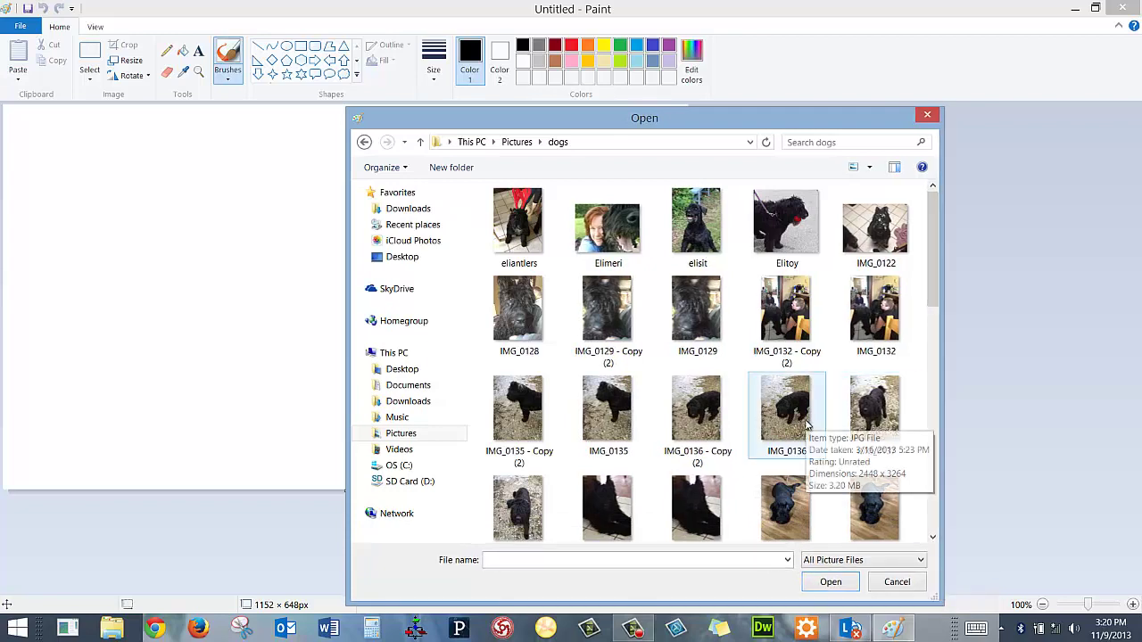
double_click(850, 393)
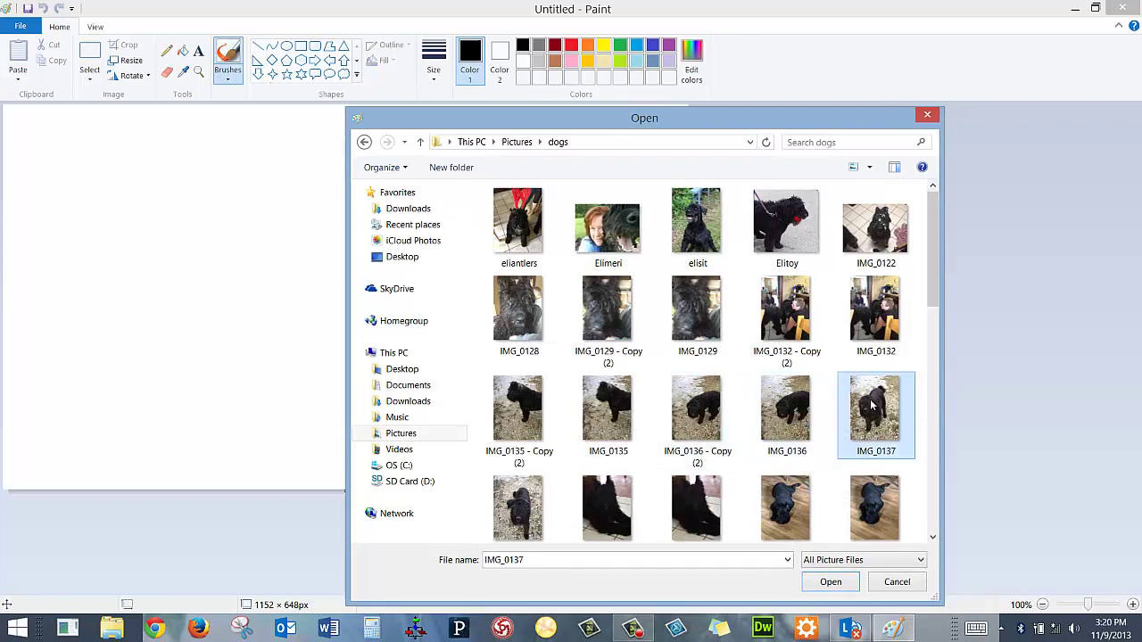
Resize the photo by pixels to 350 wide with aspect ratio kept, giving 350 × 466
scroll(755, 358, "down", 5)
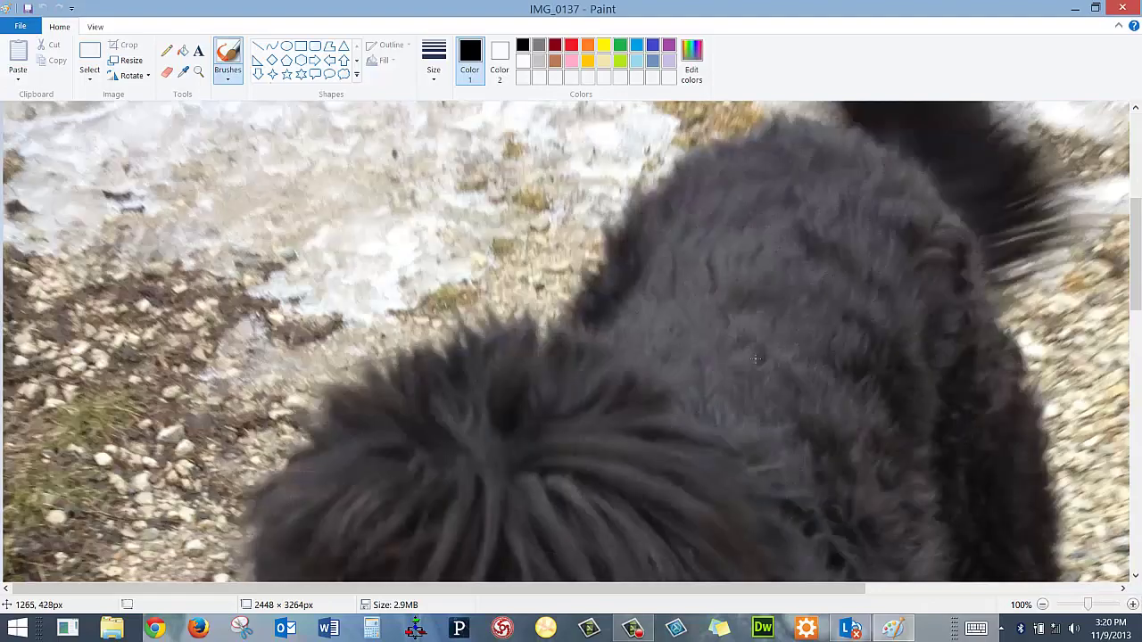
scroll(754, 358, "down", 5)
scroll(755, 358, "down", 5)
scroll(755, 358, "down", 3)
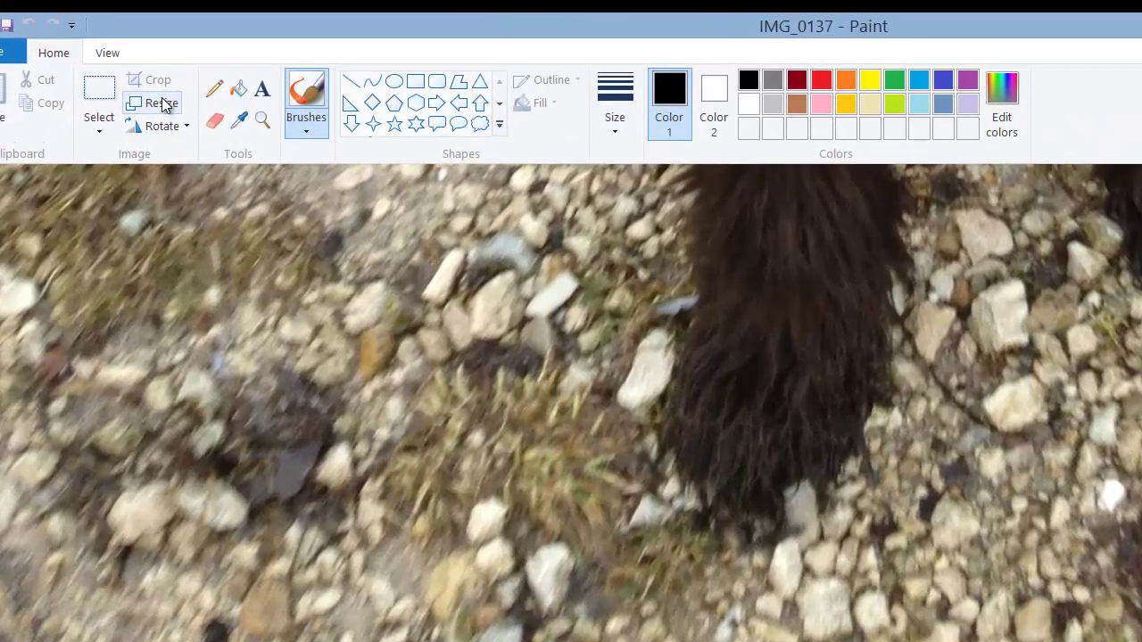
left_click(164, 104)
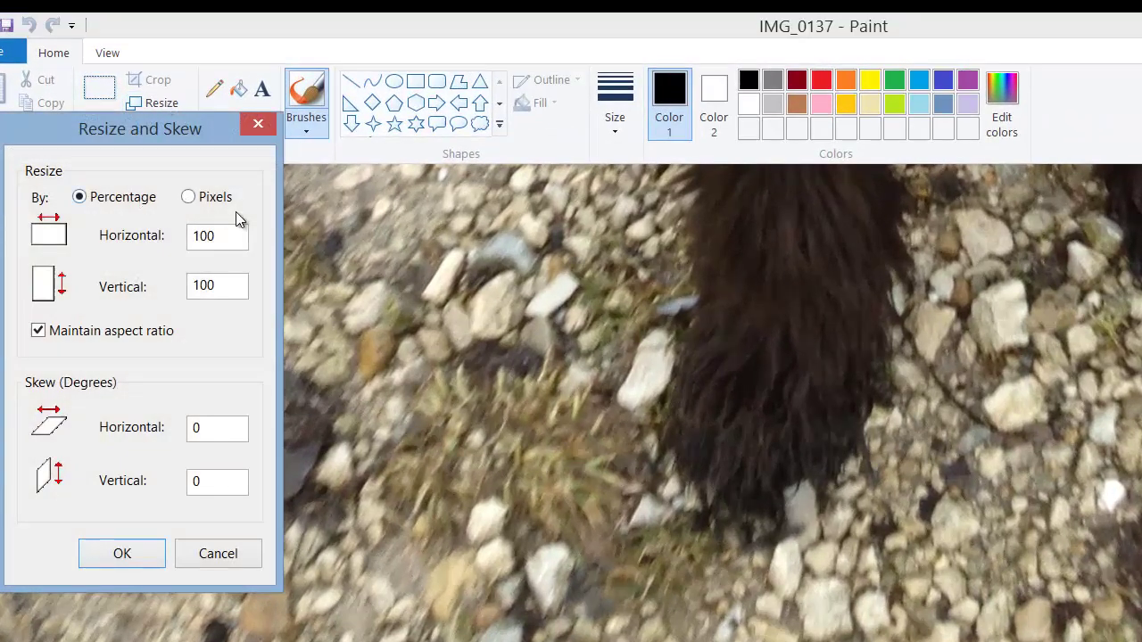
left_click(189, 198)
left_click_drag(243, 239, 140, 248)
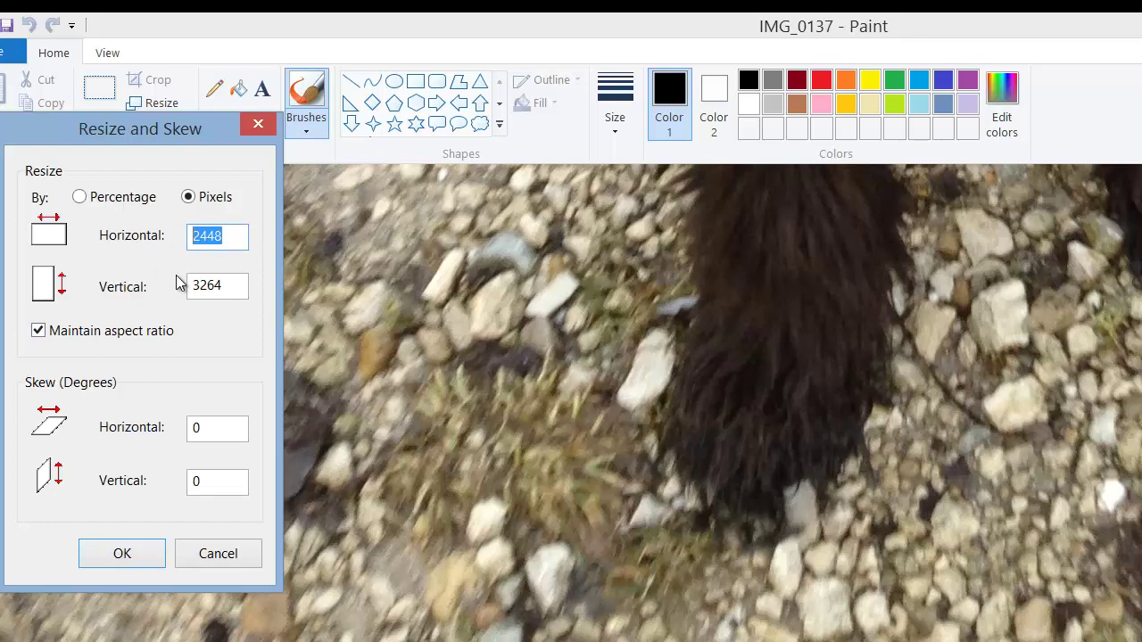
type("350")
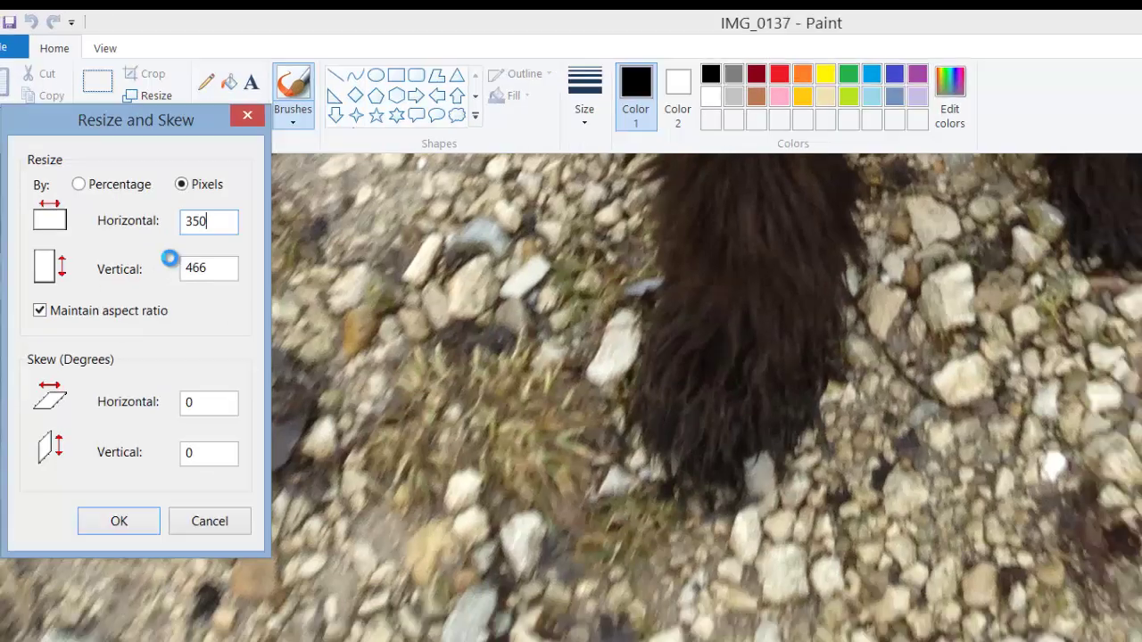
key("Return")
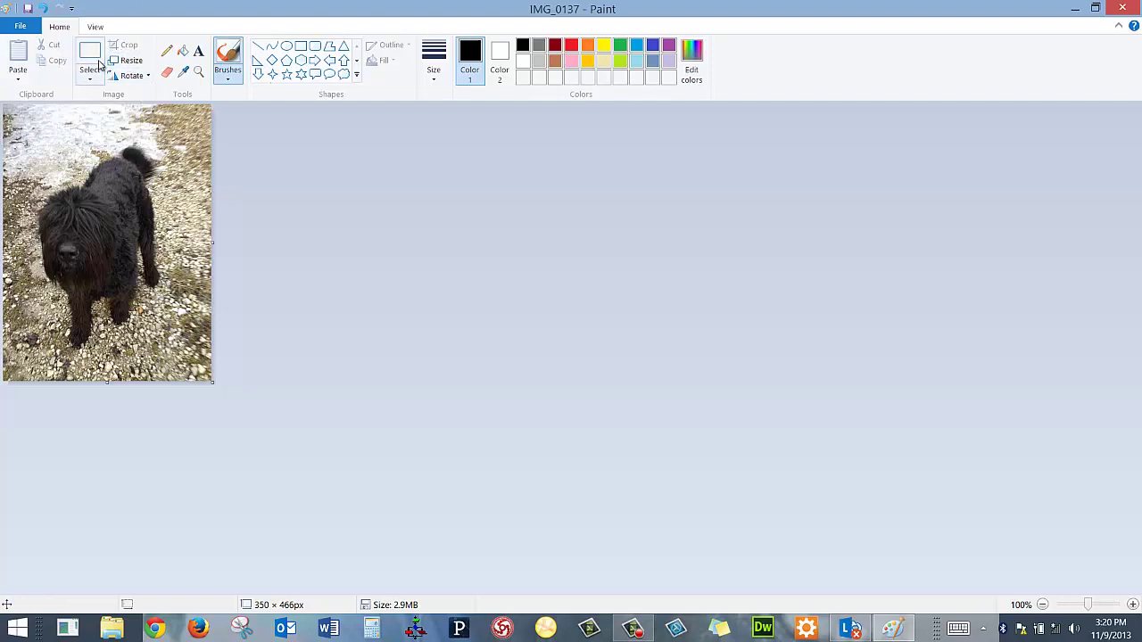
Select a rectangle around the dog and crop the image to 261 × 364 px
left_click(92, 59)
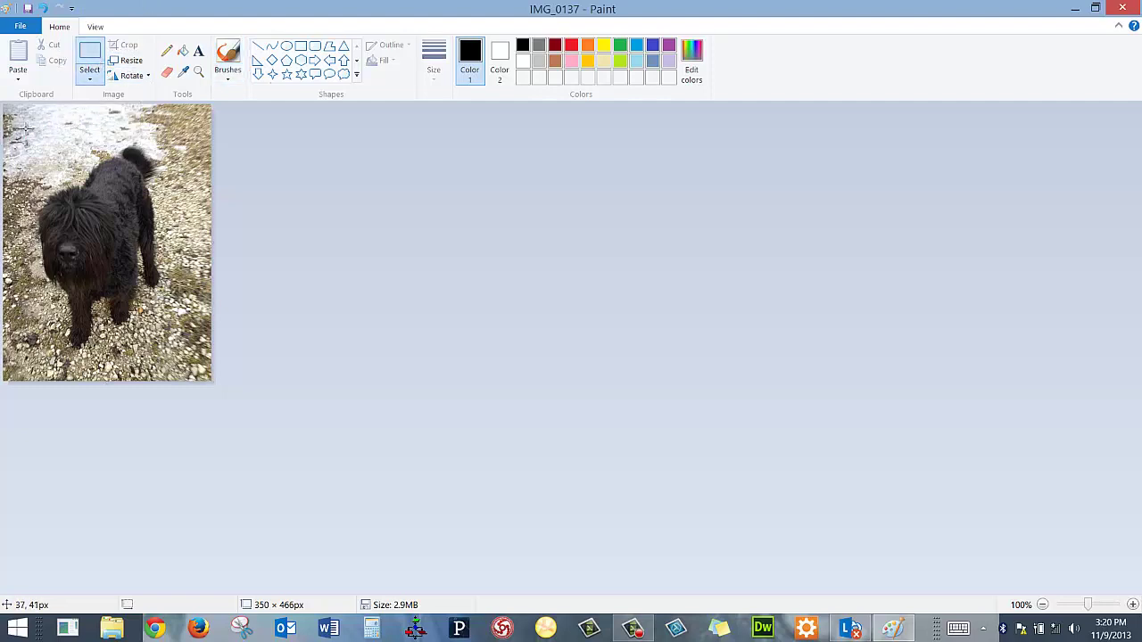
mouse_move(25, 129)
left_mouse_down()
mouse_move(176, 294)
mouse_move(182, 346)
left_mouse_up()
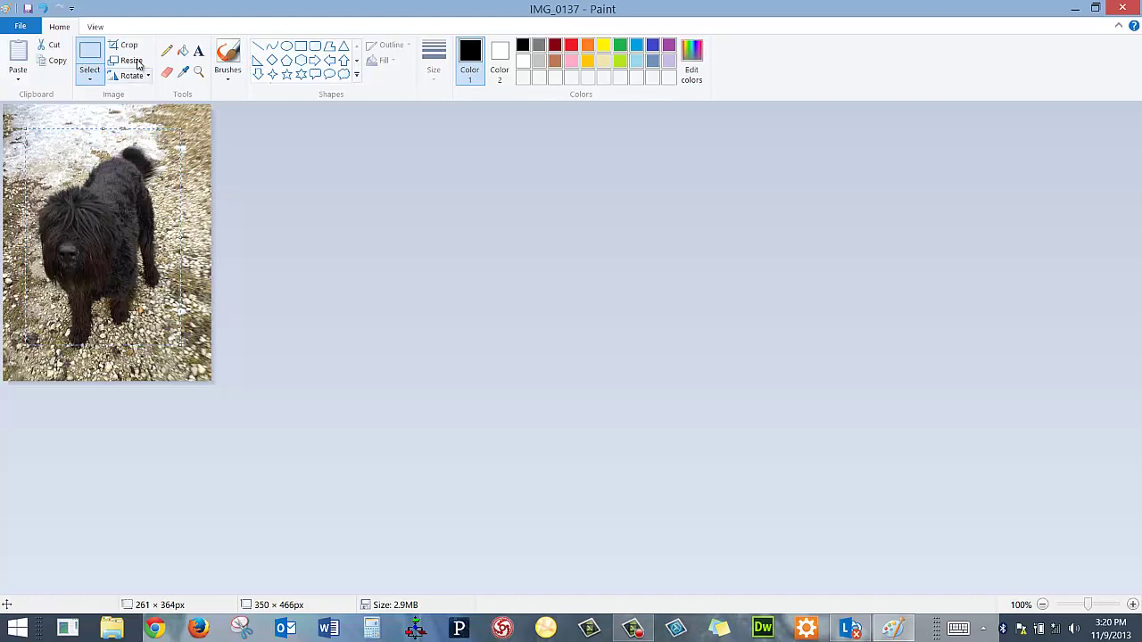
left_click(130, 45)
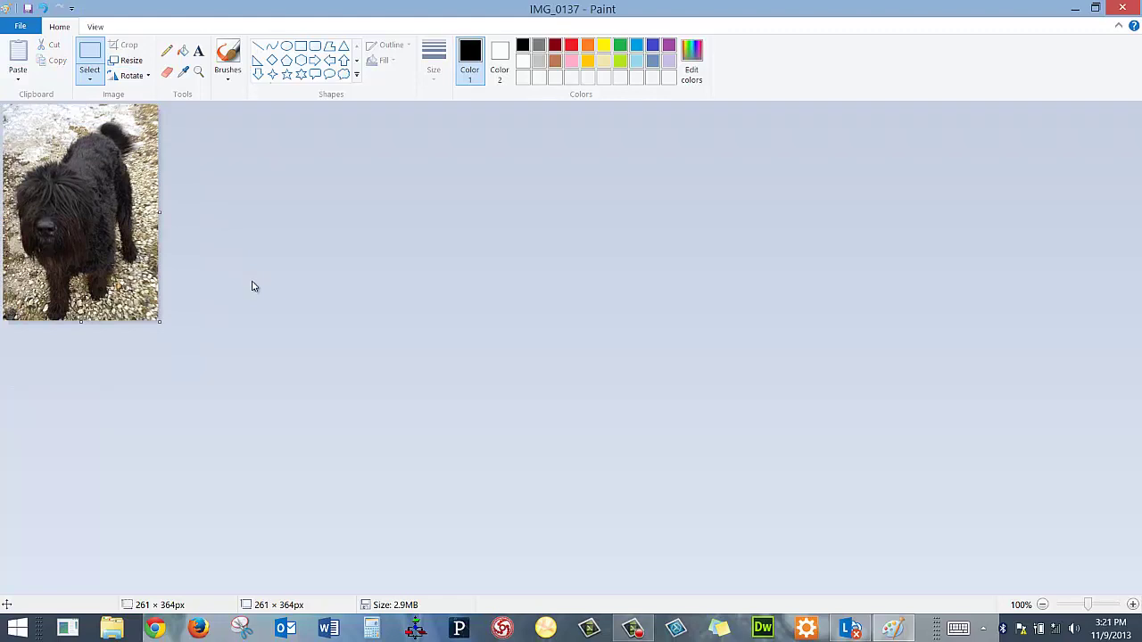
Save the cropped photo as JPEG 'reggie' in Pictures\forweb, then close Paint
left_click(27, 32)
mouse_move(27, 110)
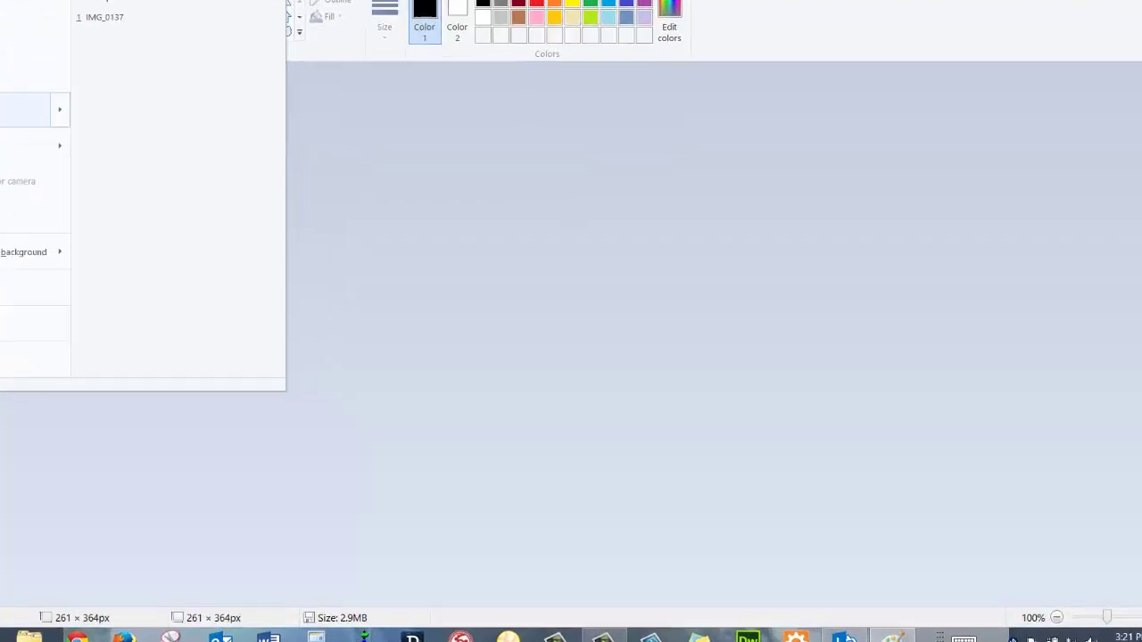
left_click(36, 14)
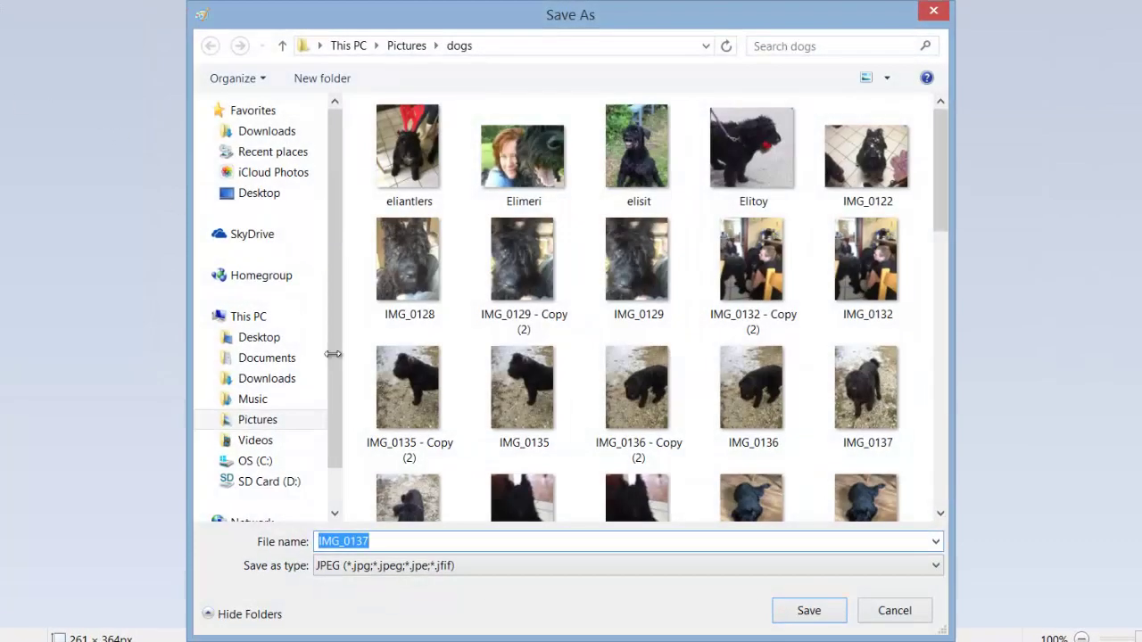
left_click(496, 571)
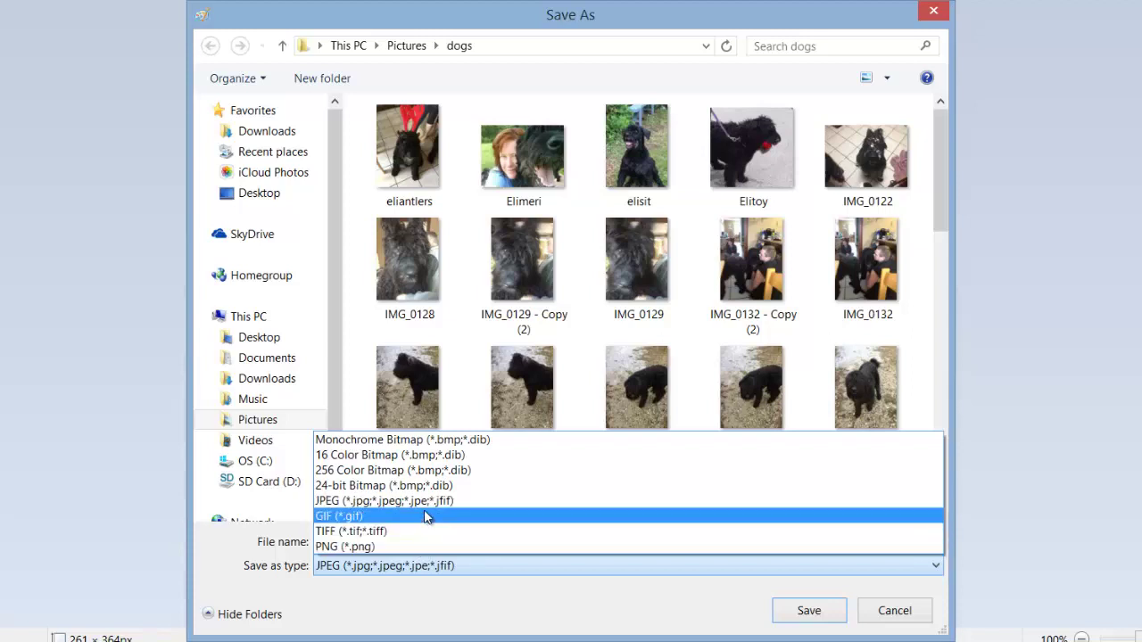
left_click(426, 505)
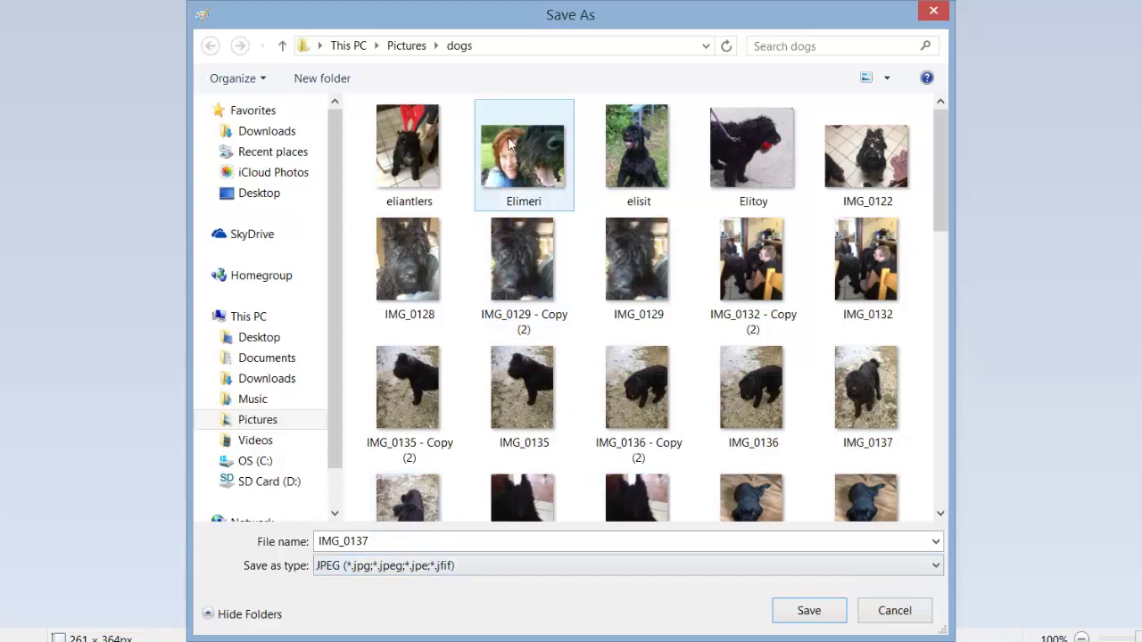
mouse_move(258, 420)
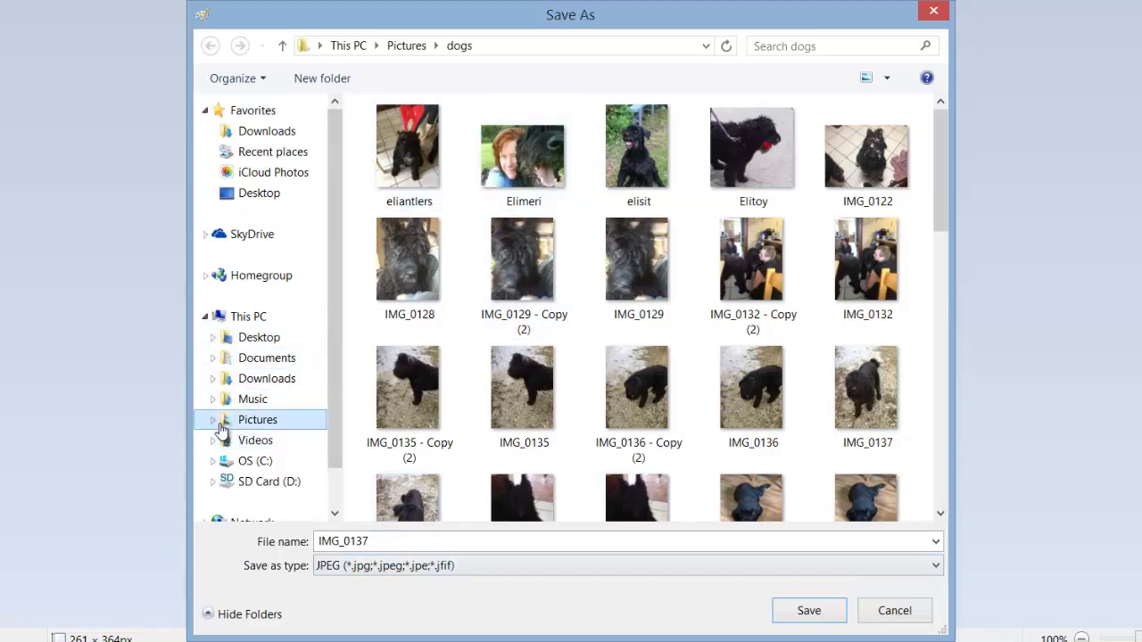
left_click(215, 421)
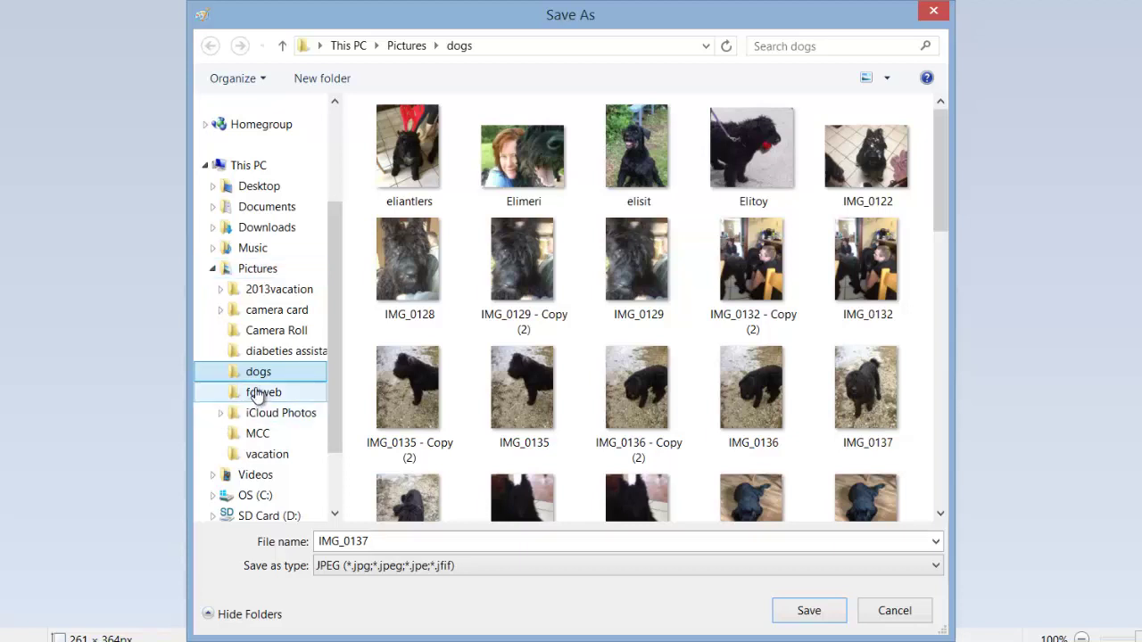
left_click(261, 393)
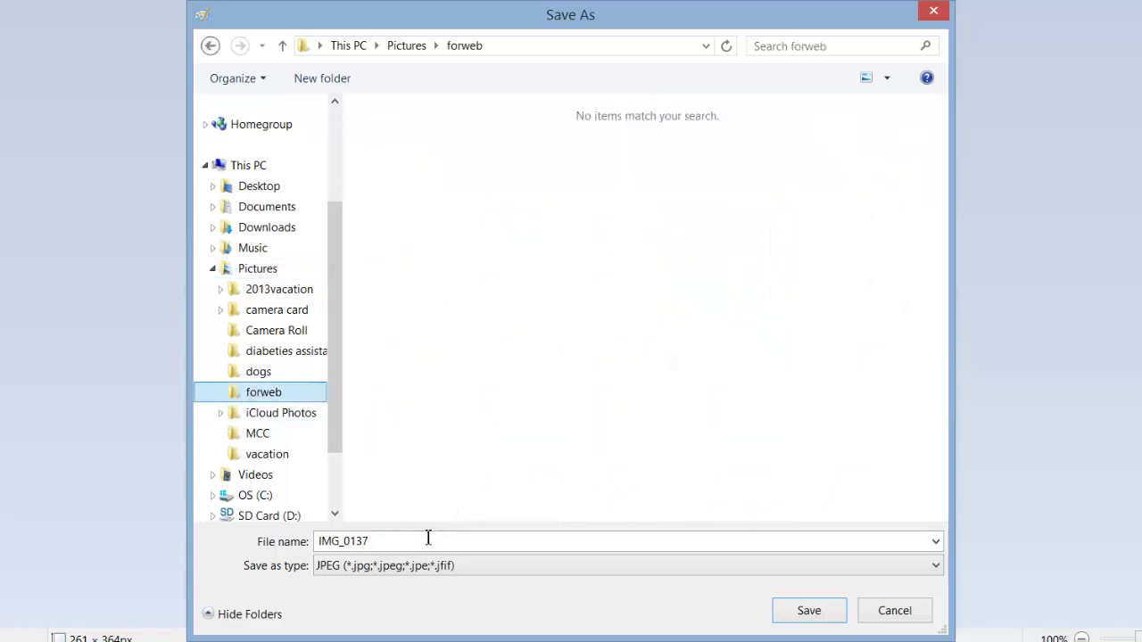
double_click(402, 542)
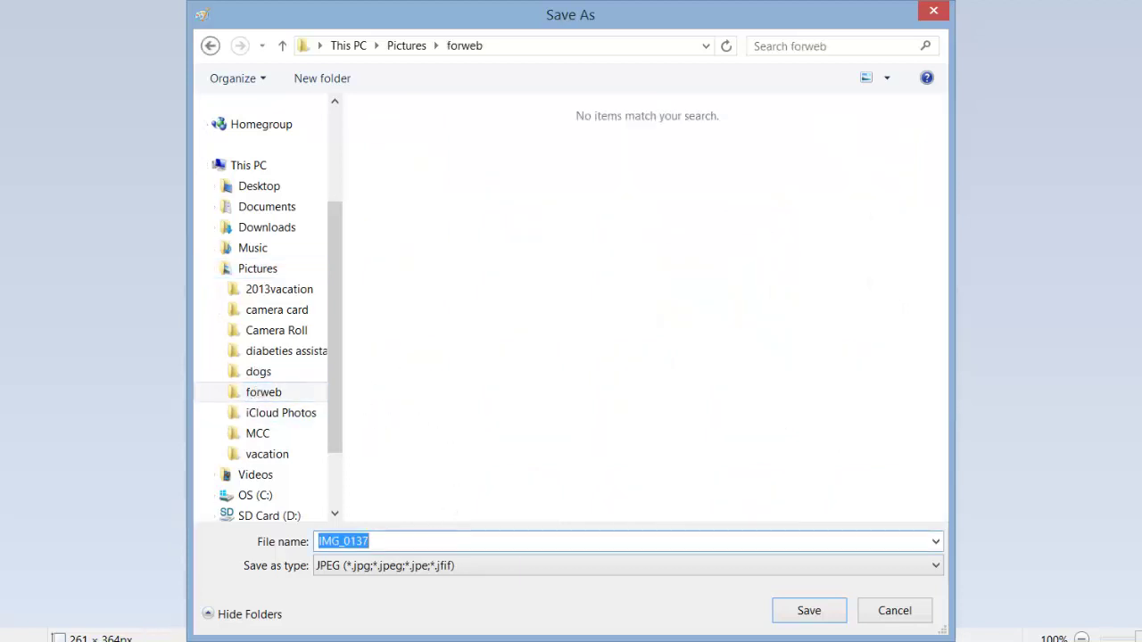
type("reggi")
type("e")
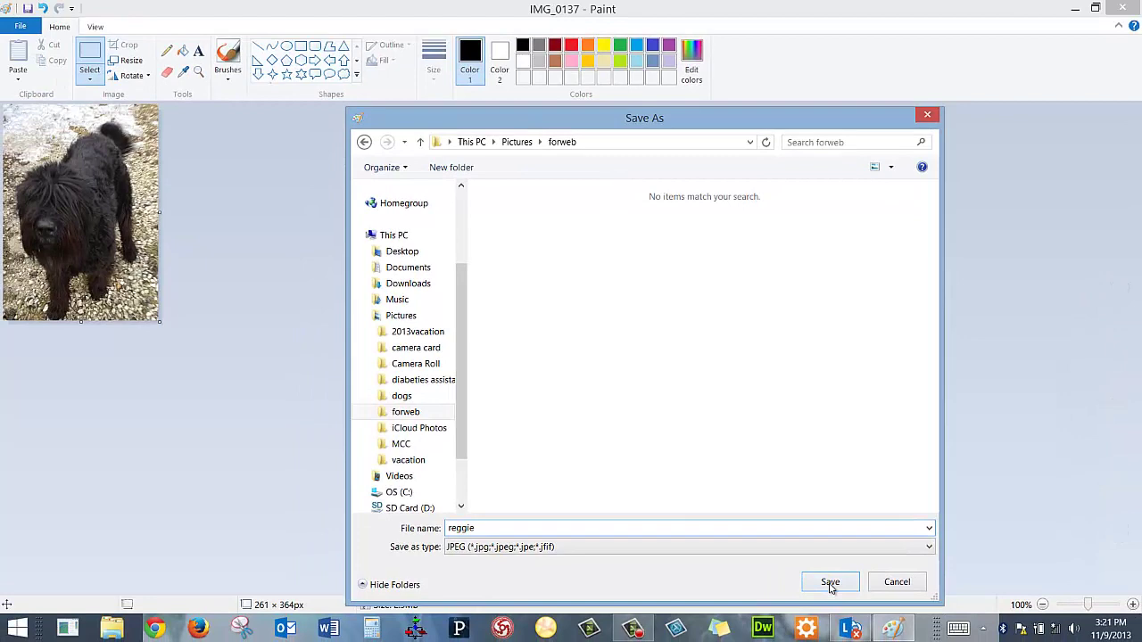
left_click(824, 591)
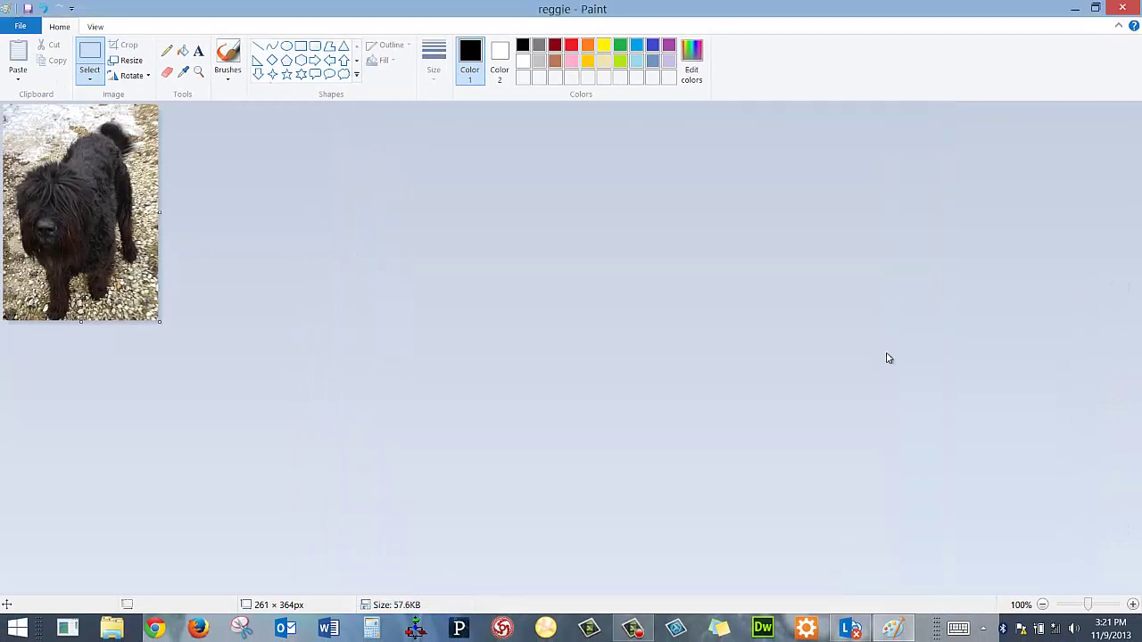
left_click(1123, 8)
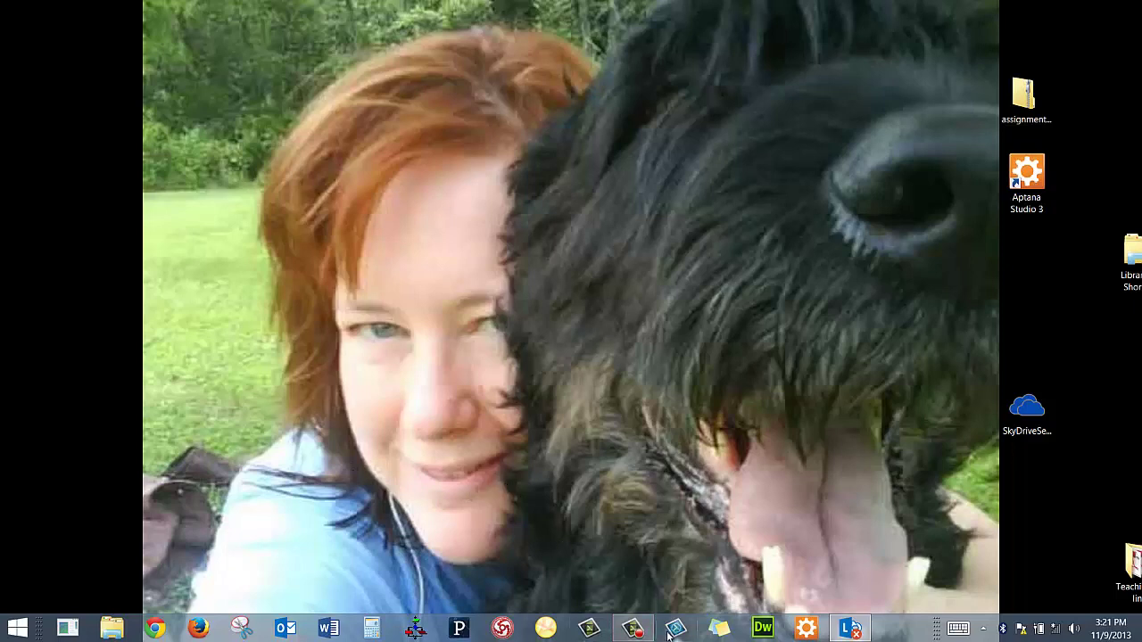
Launch Aptana Studio 3, expand webfundamentals in Project Explorer, and restore down the window
double_click(1026, 178)
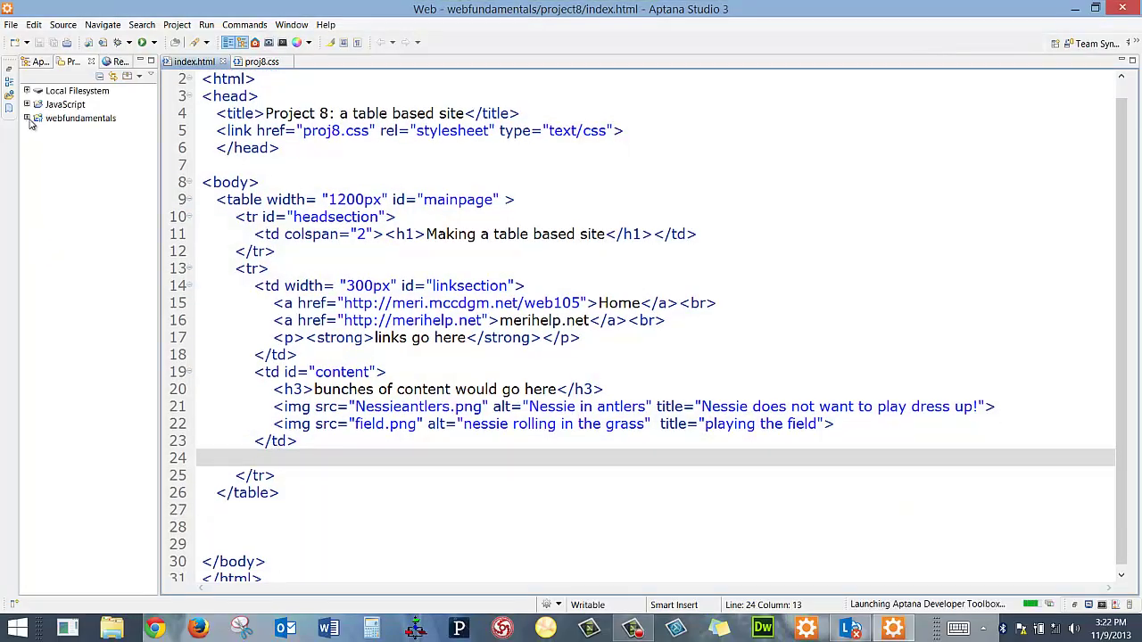
left_click(27, 118)
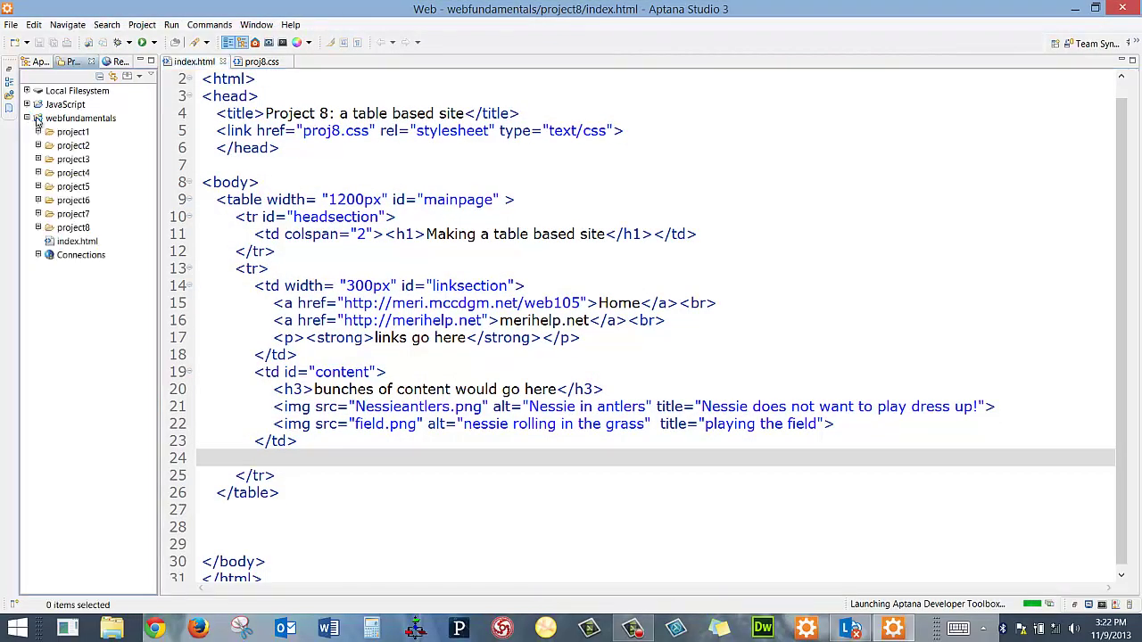
left_click(1106, 13)
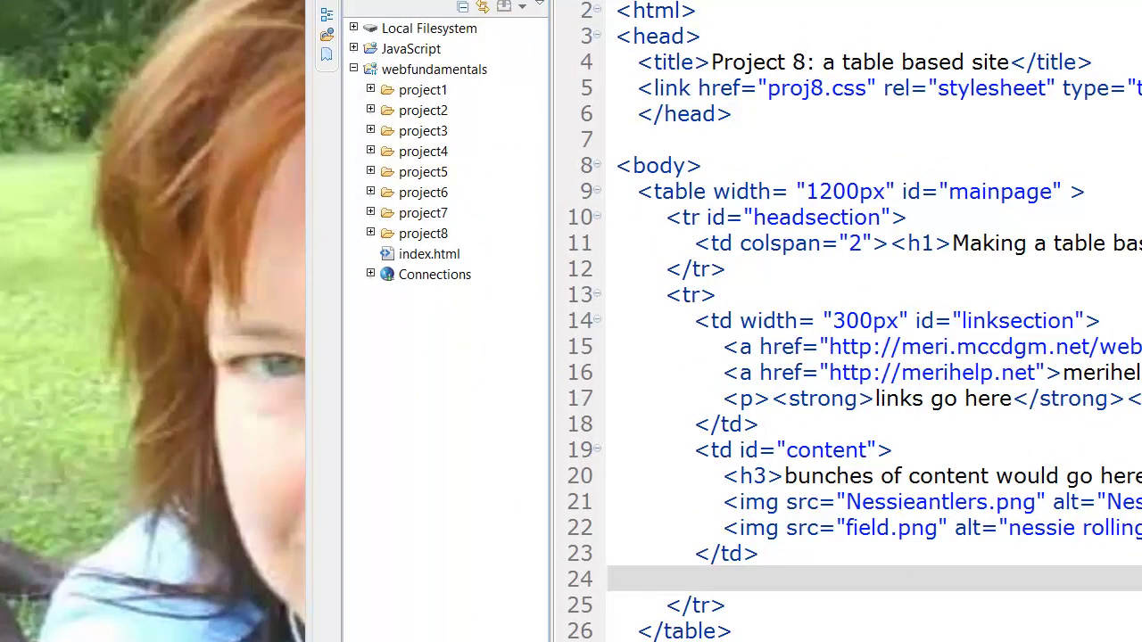
Open the Pictures\forweb folder in File Explorer
key("super+e")
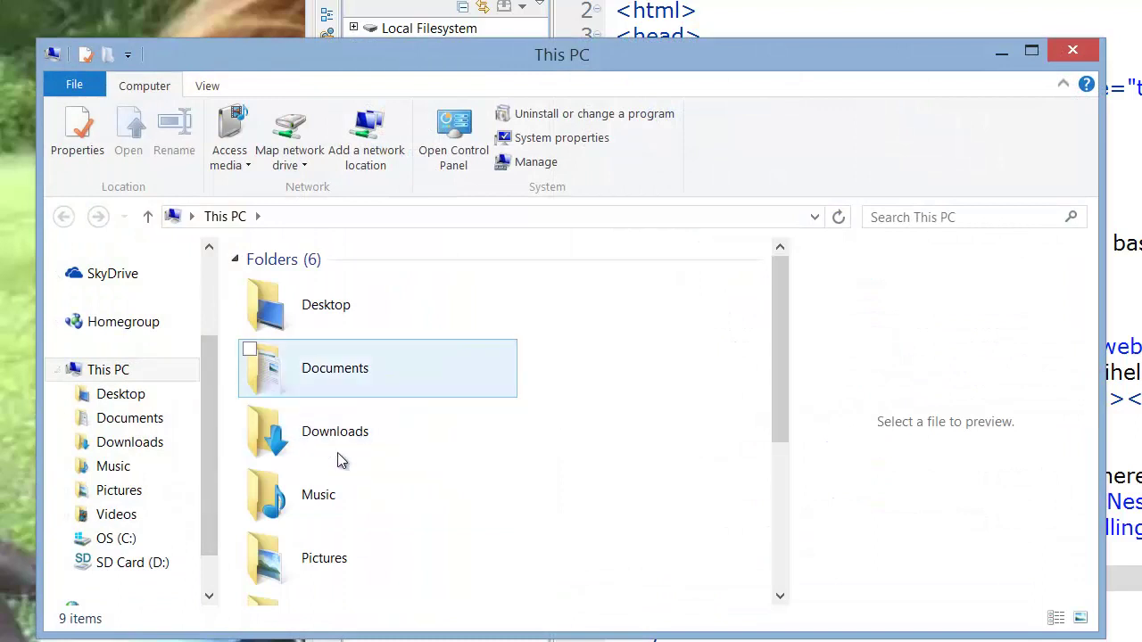
double_click(291, 563)
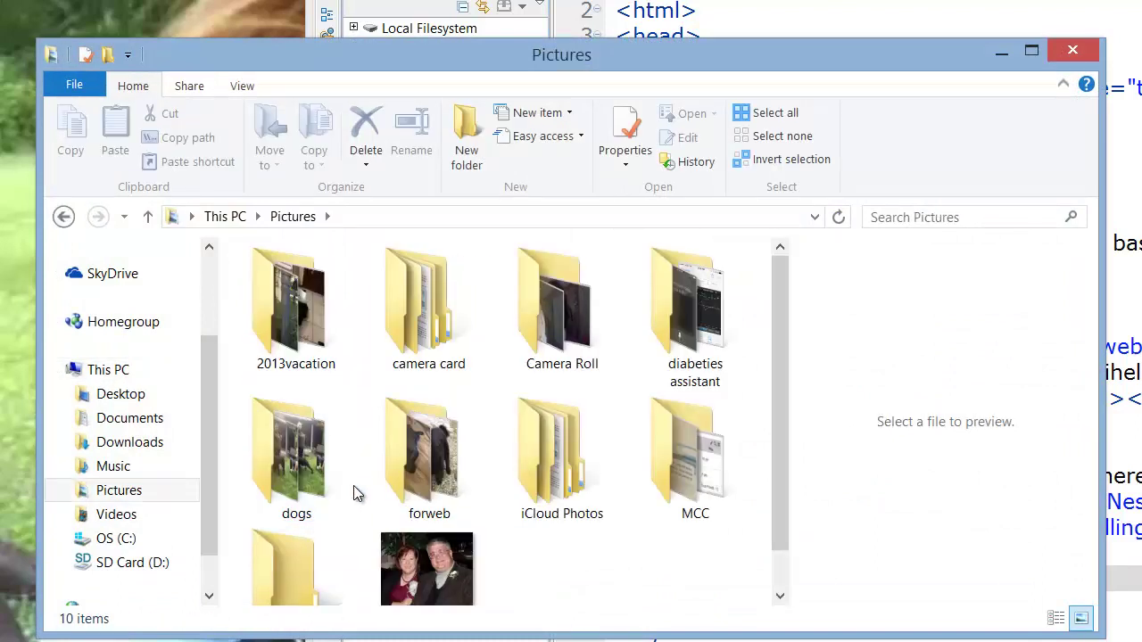
scroll(348, 495, "down", 1)
left_click(407, 429)
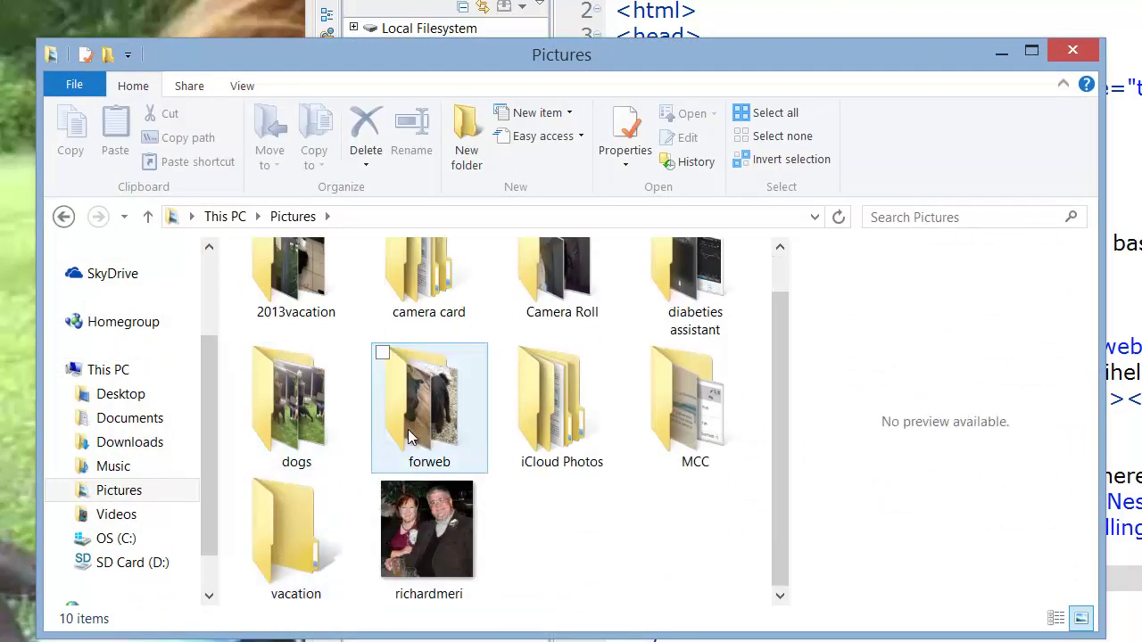
double_click(408, 429)
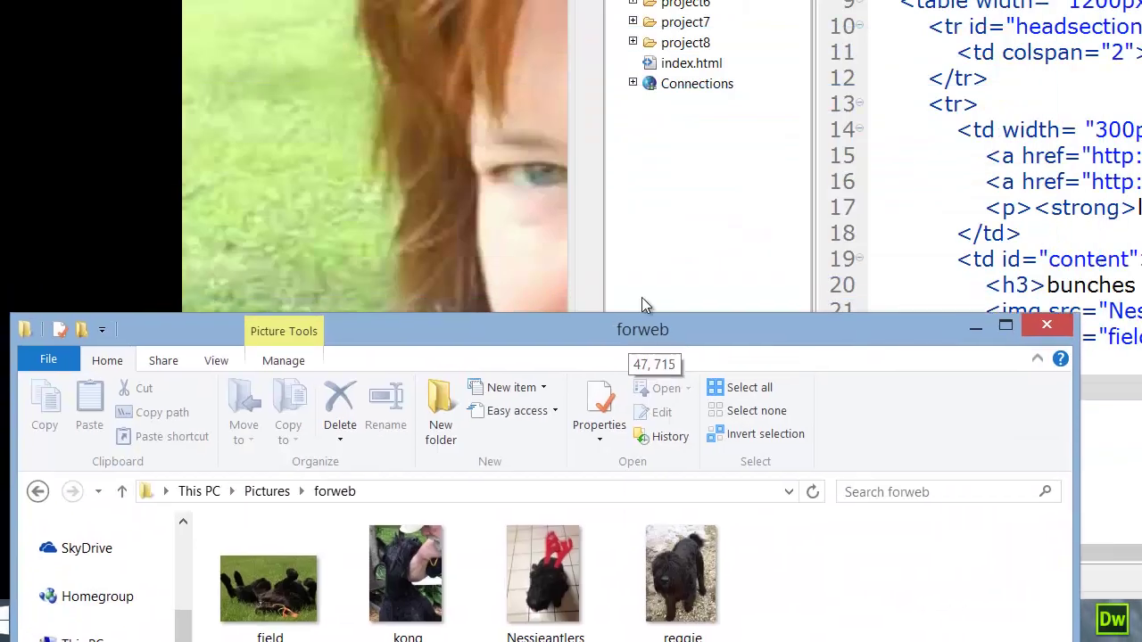
left_click_drag(642, 297, 654, 185)
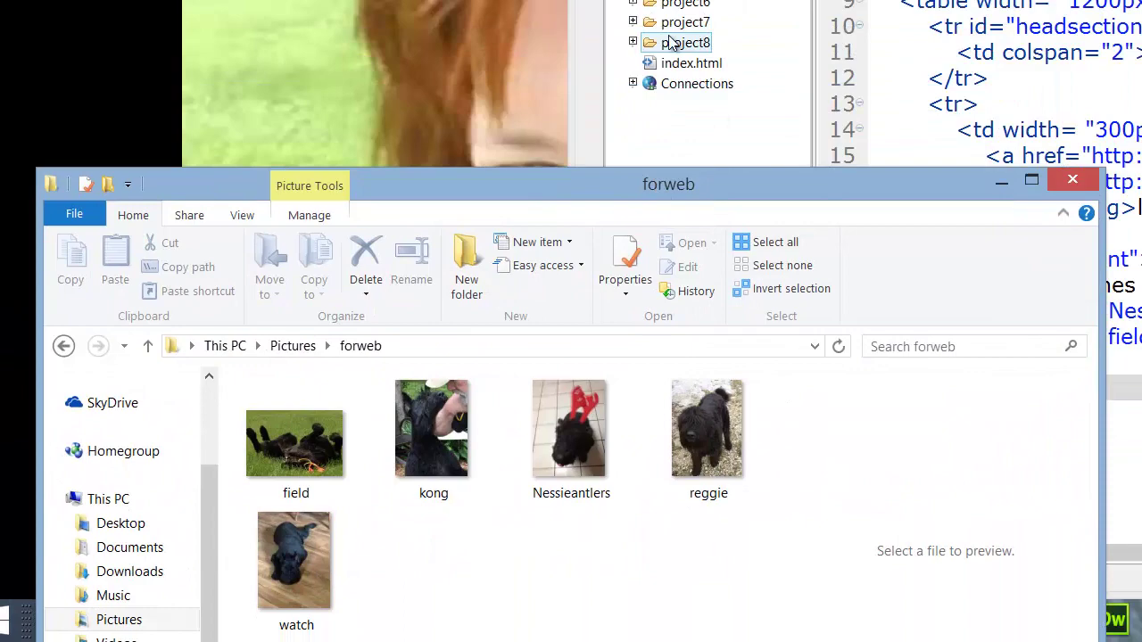
Copy reggie.jpg and the other forweb images into Aptana's project8 folder
mouse_move(701, 416)
left_mouse_down()
mouse_move(701, 165)
mouse_move(686, 43)
left_mouse_up()
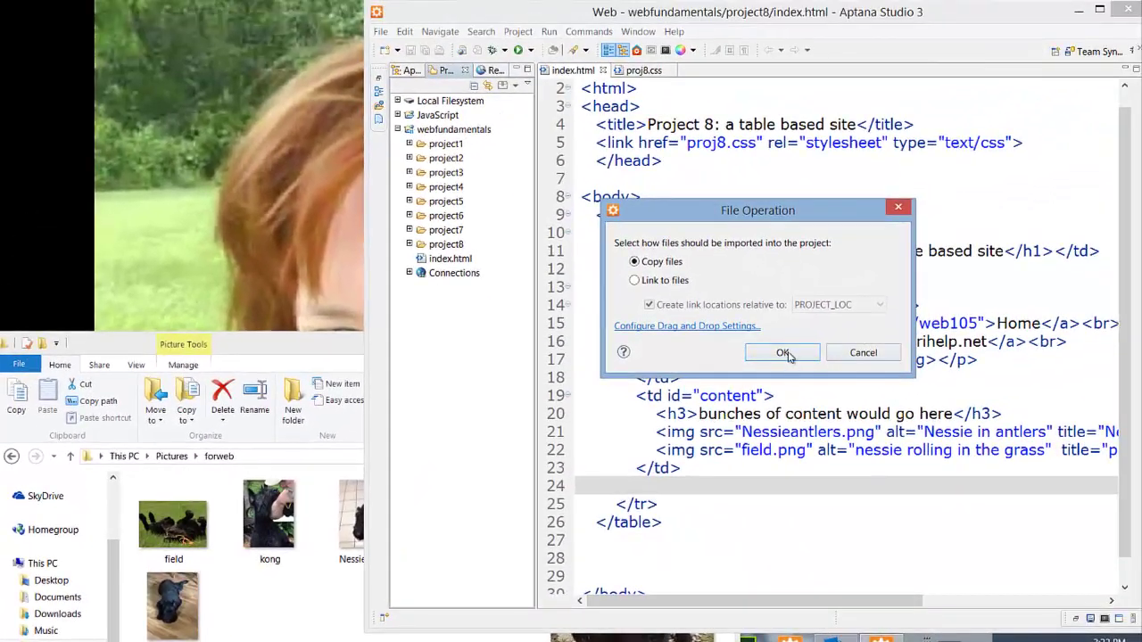
left_click(760, 354)
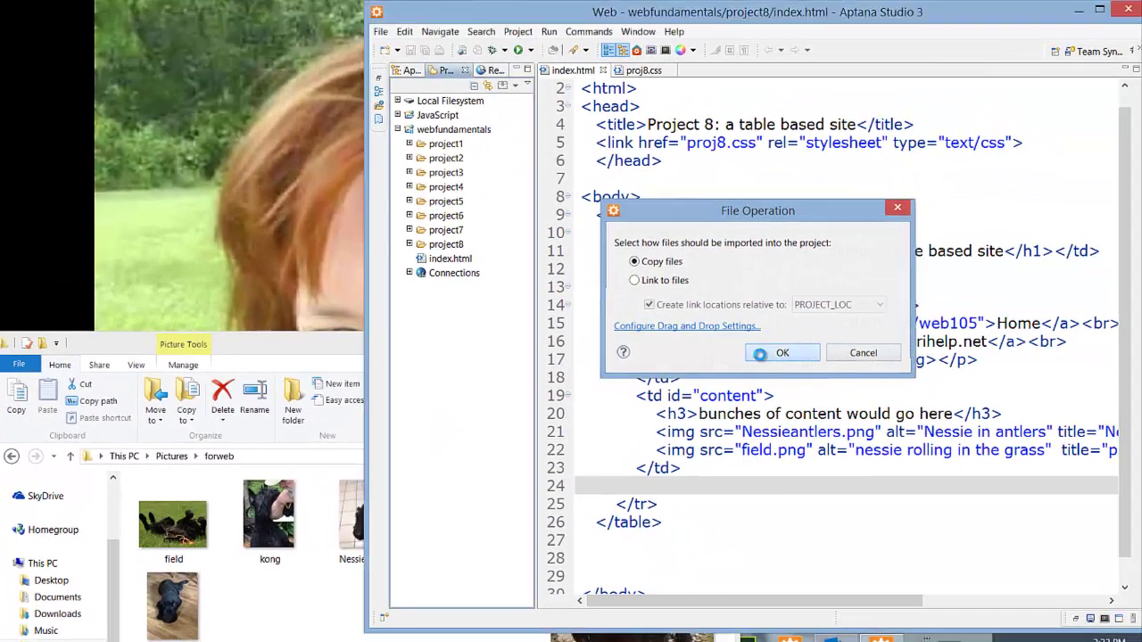
left_click(410, 245)
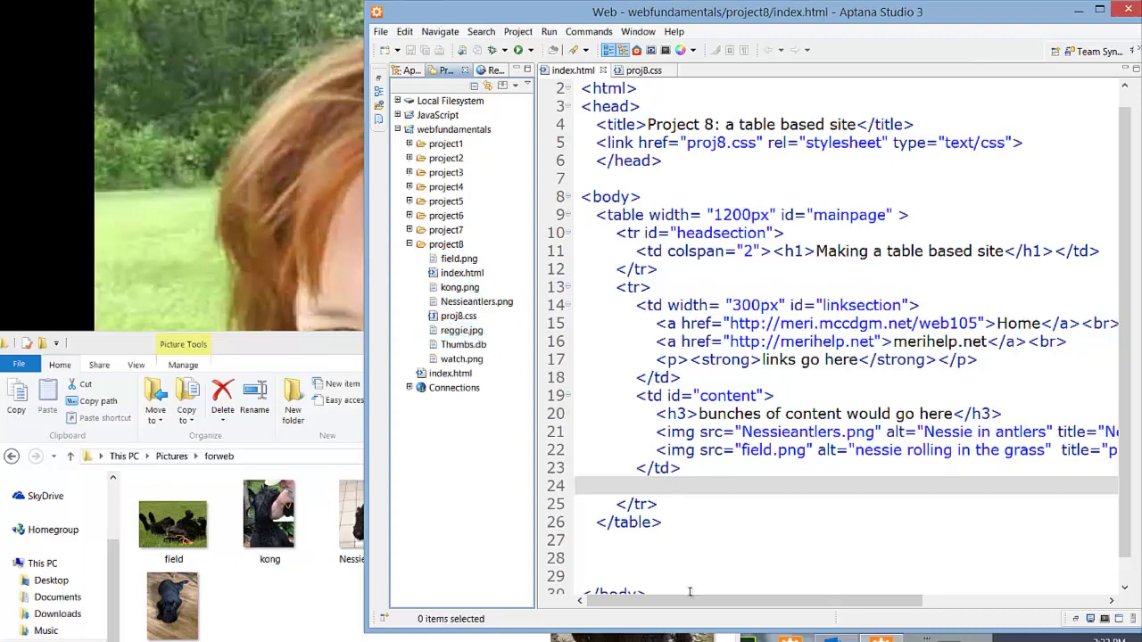
Add <img src="reggie.jpg"> on a new line after the field image and save index.html
left_click_drag(690, 600, 830, 600)
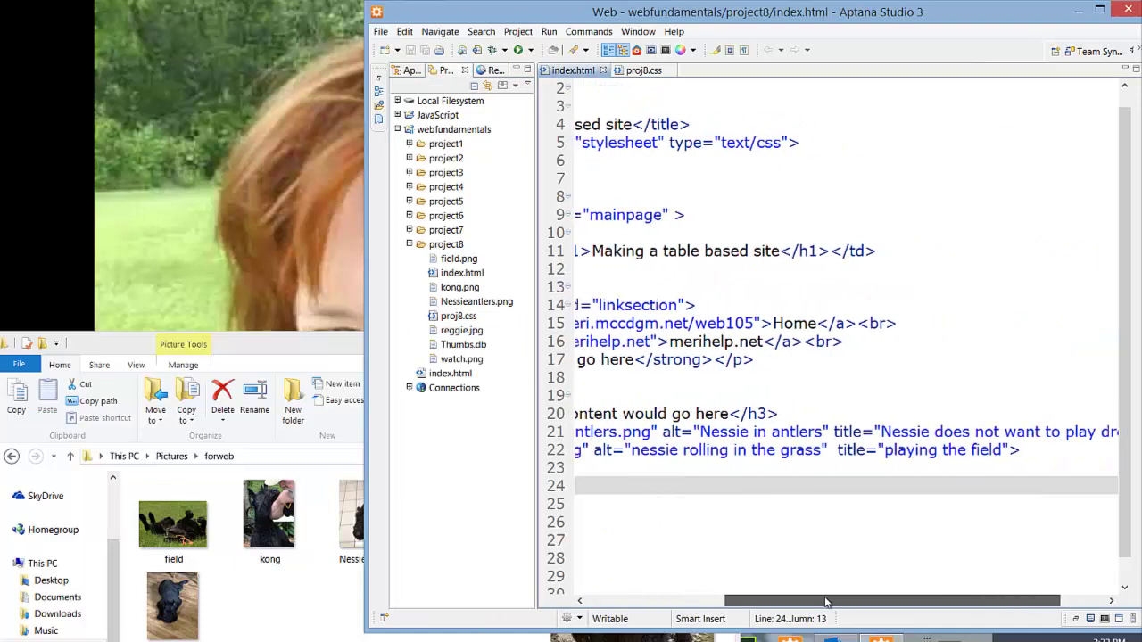
left_click(1014, 450)
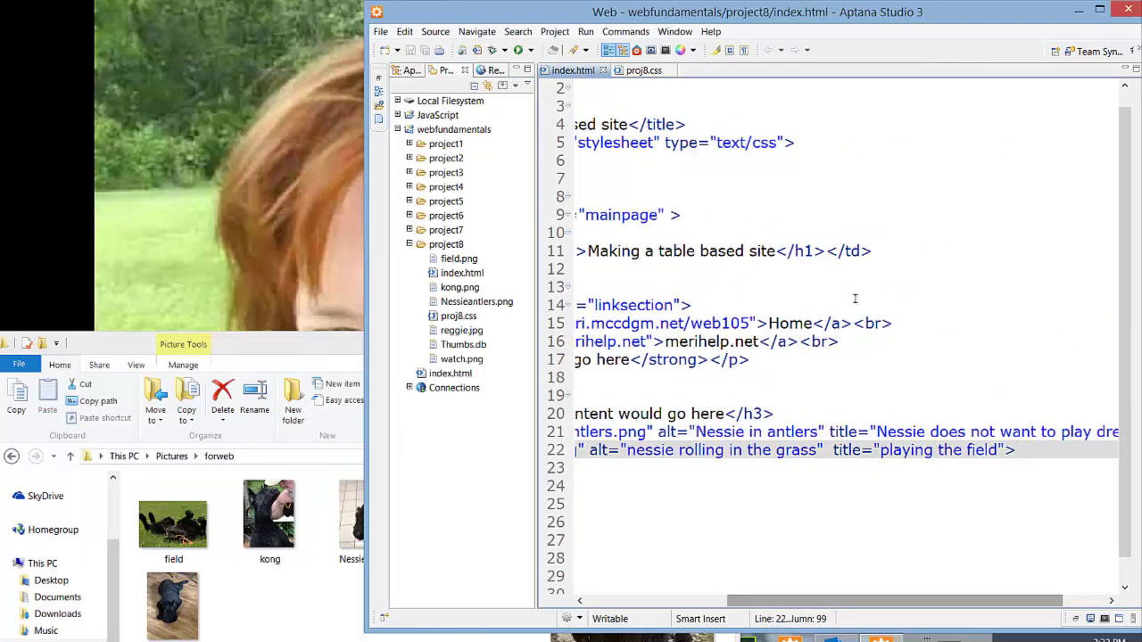
key("Return")
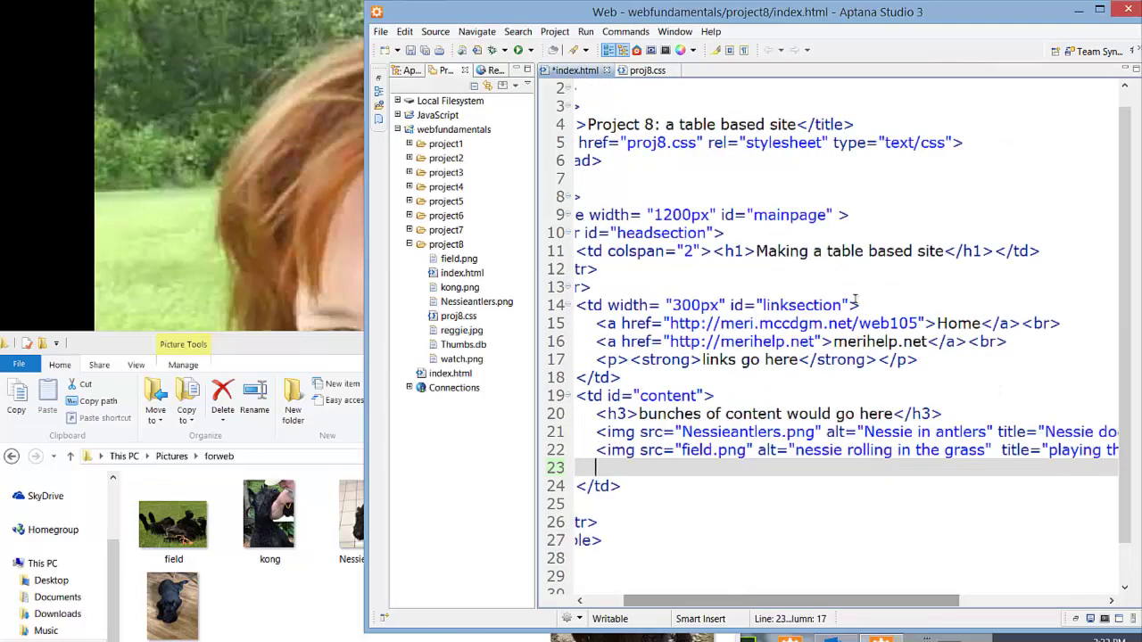
type("<")
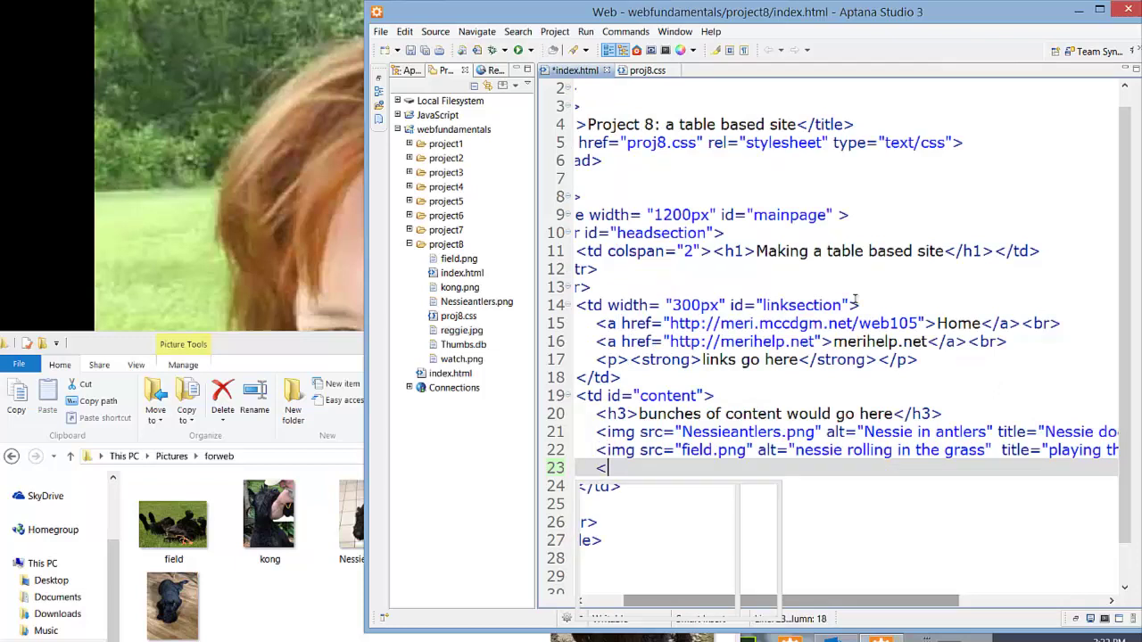
type("img s")
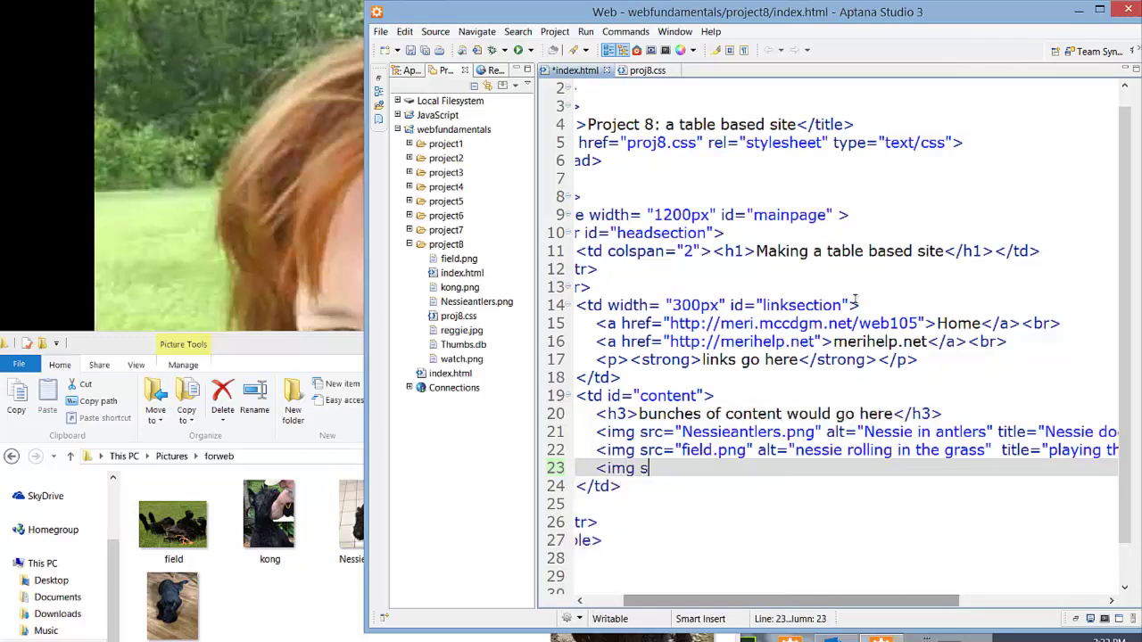
type("rc=")
type("\"")
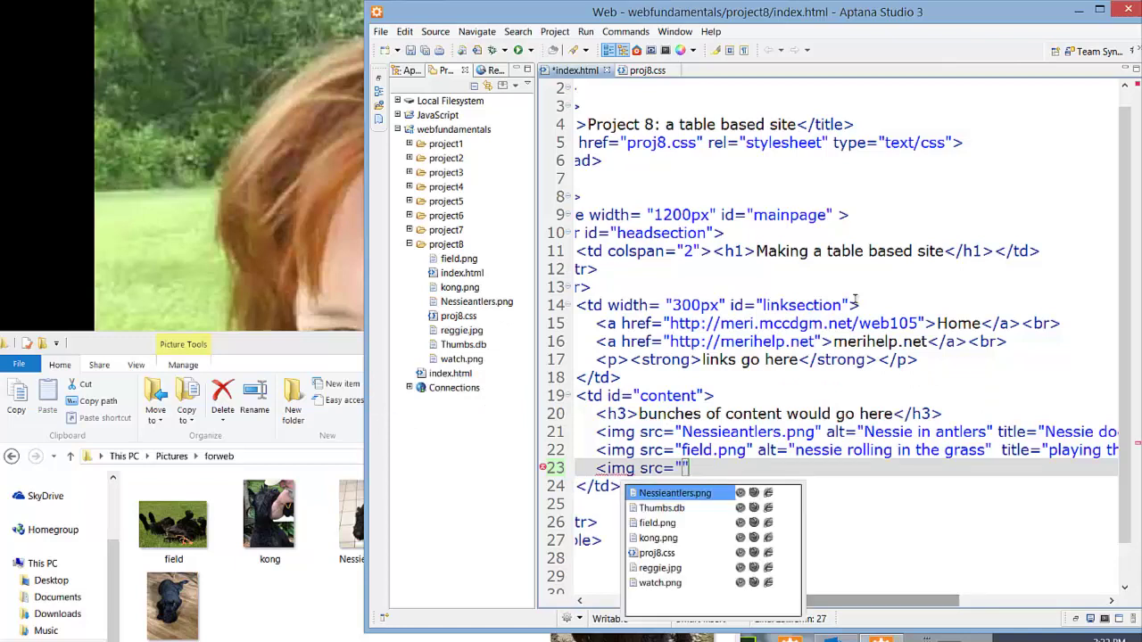
type("r")
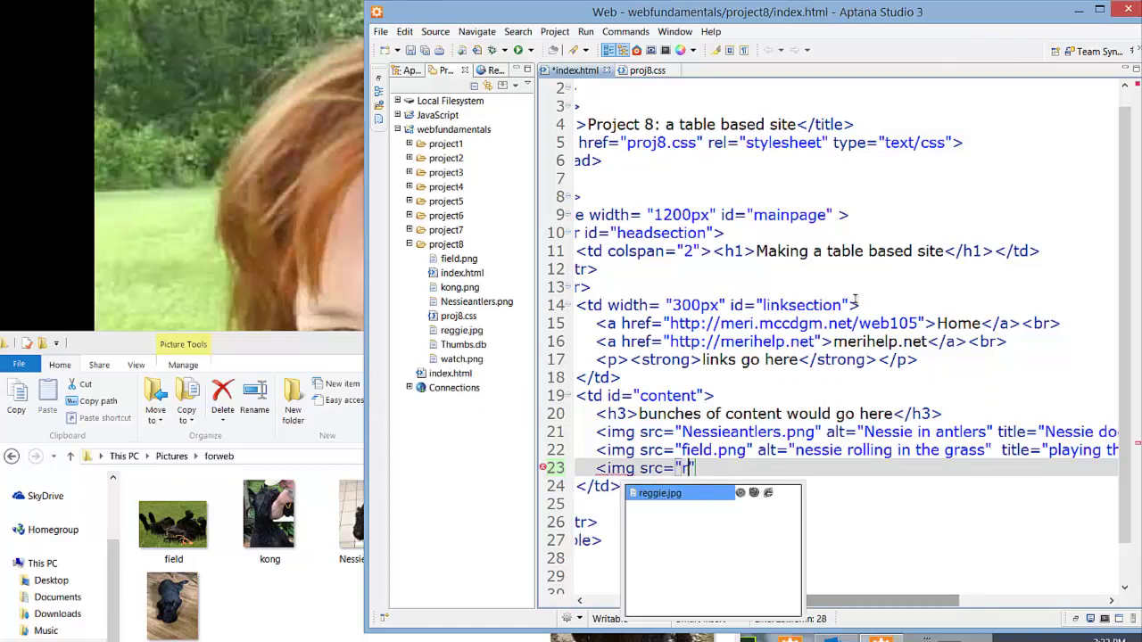
key("Return")
type("\"")
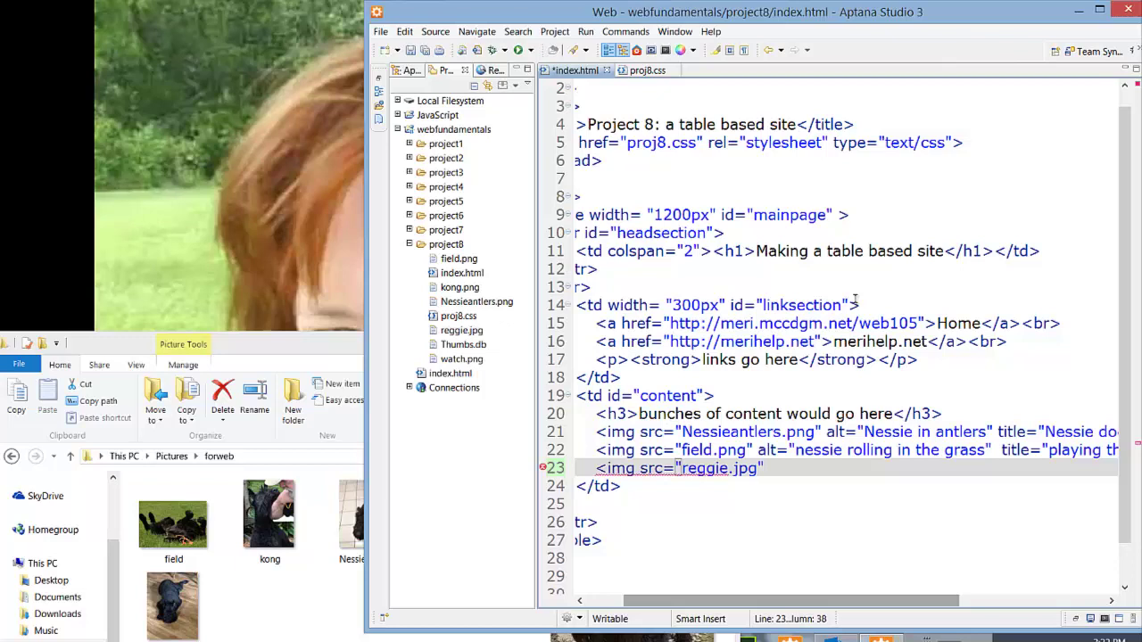
type(">")
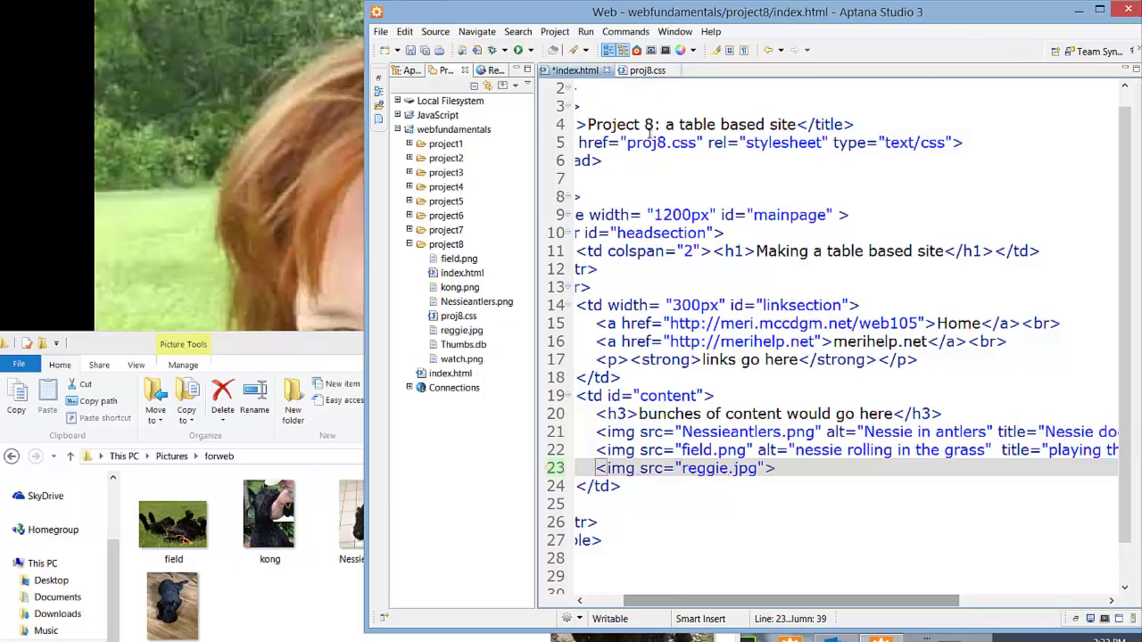
left_click(409, 51)
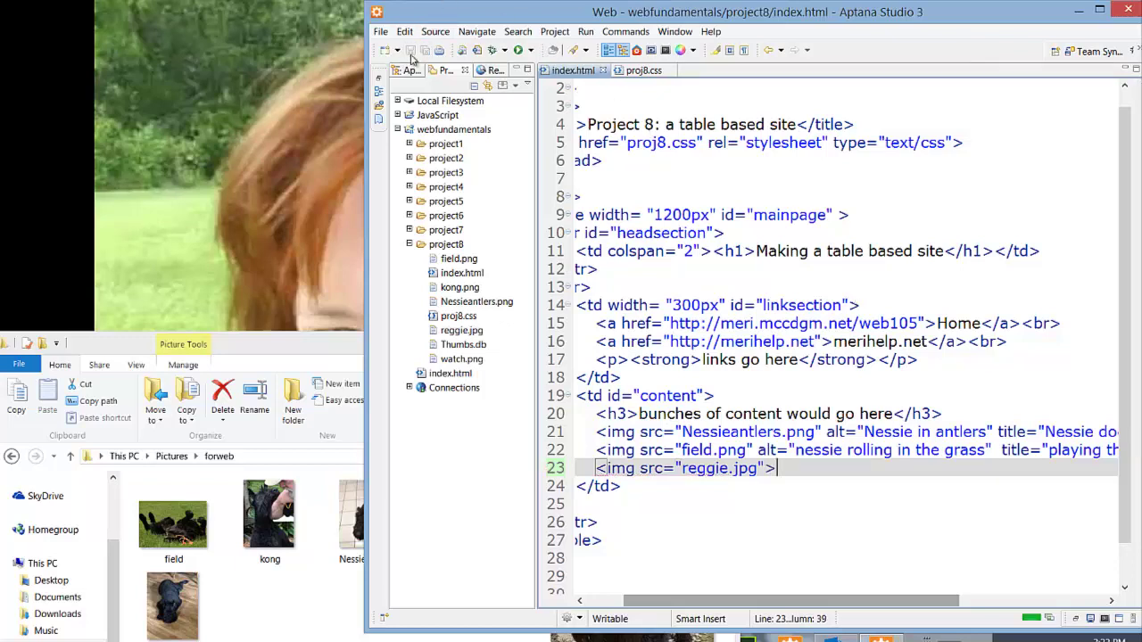
Preview index.html, then move and widen the window to show the full reggie photo
left_click(650, 50)
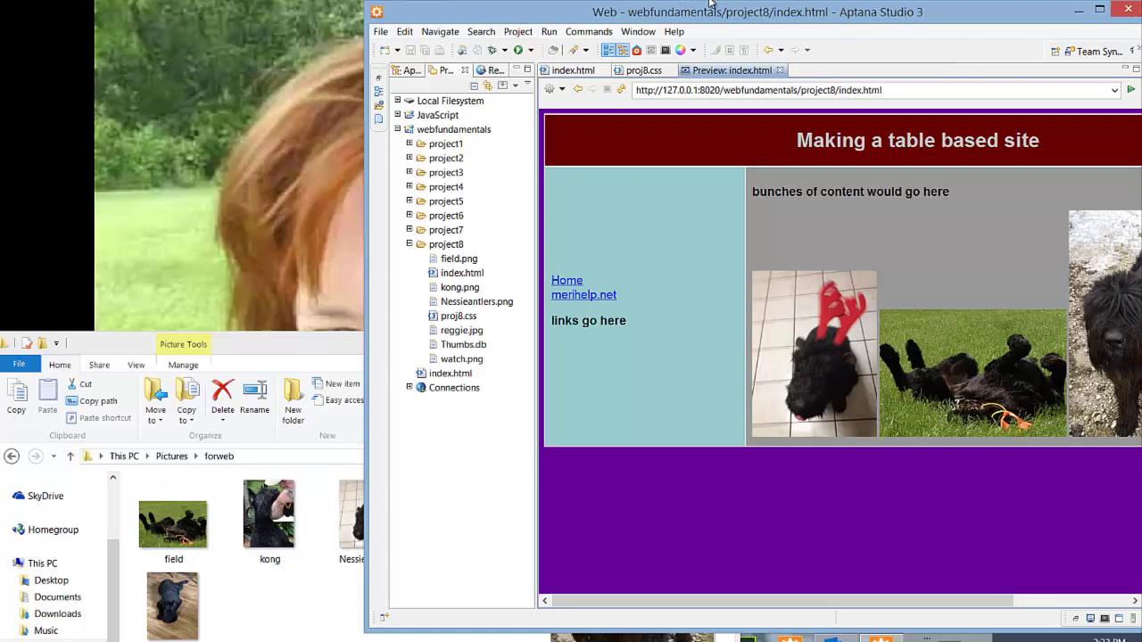
left_click_drag(643, 14, 622, 45)
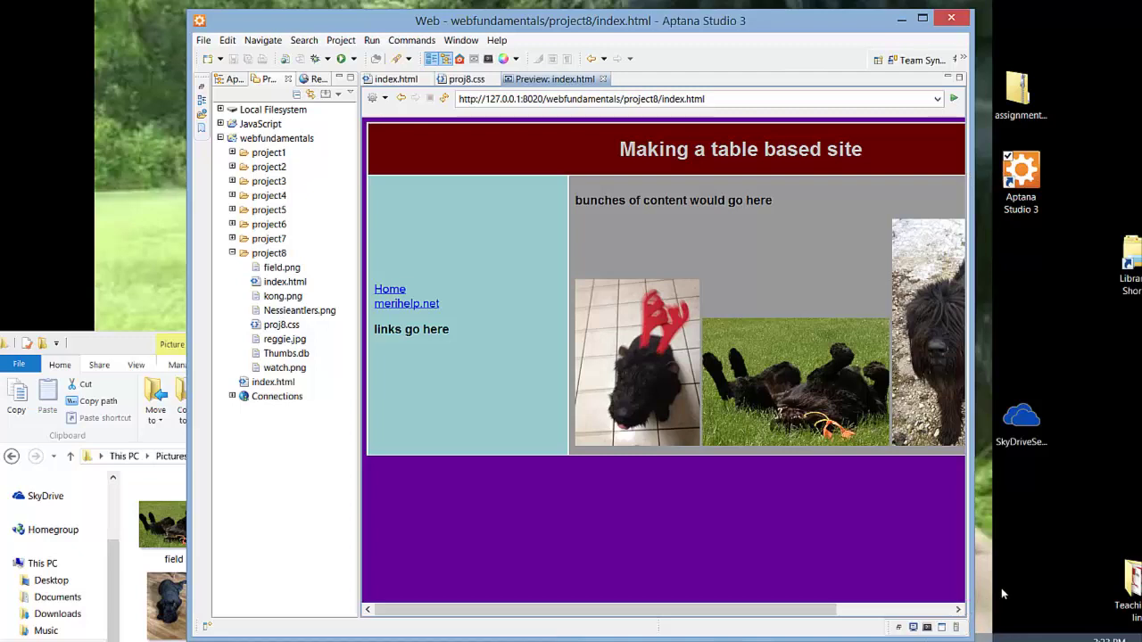
left_click_drag(971, 589, 1100, 584)
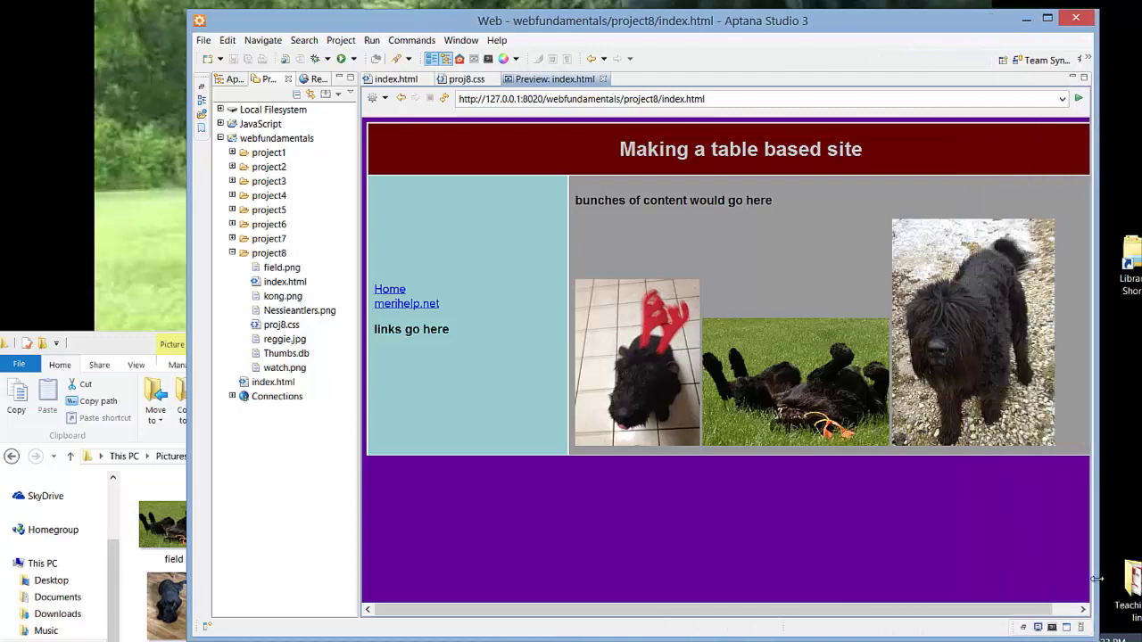